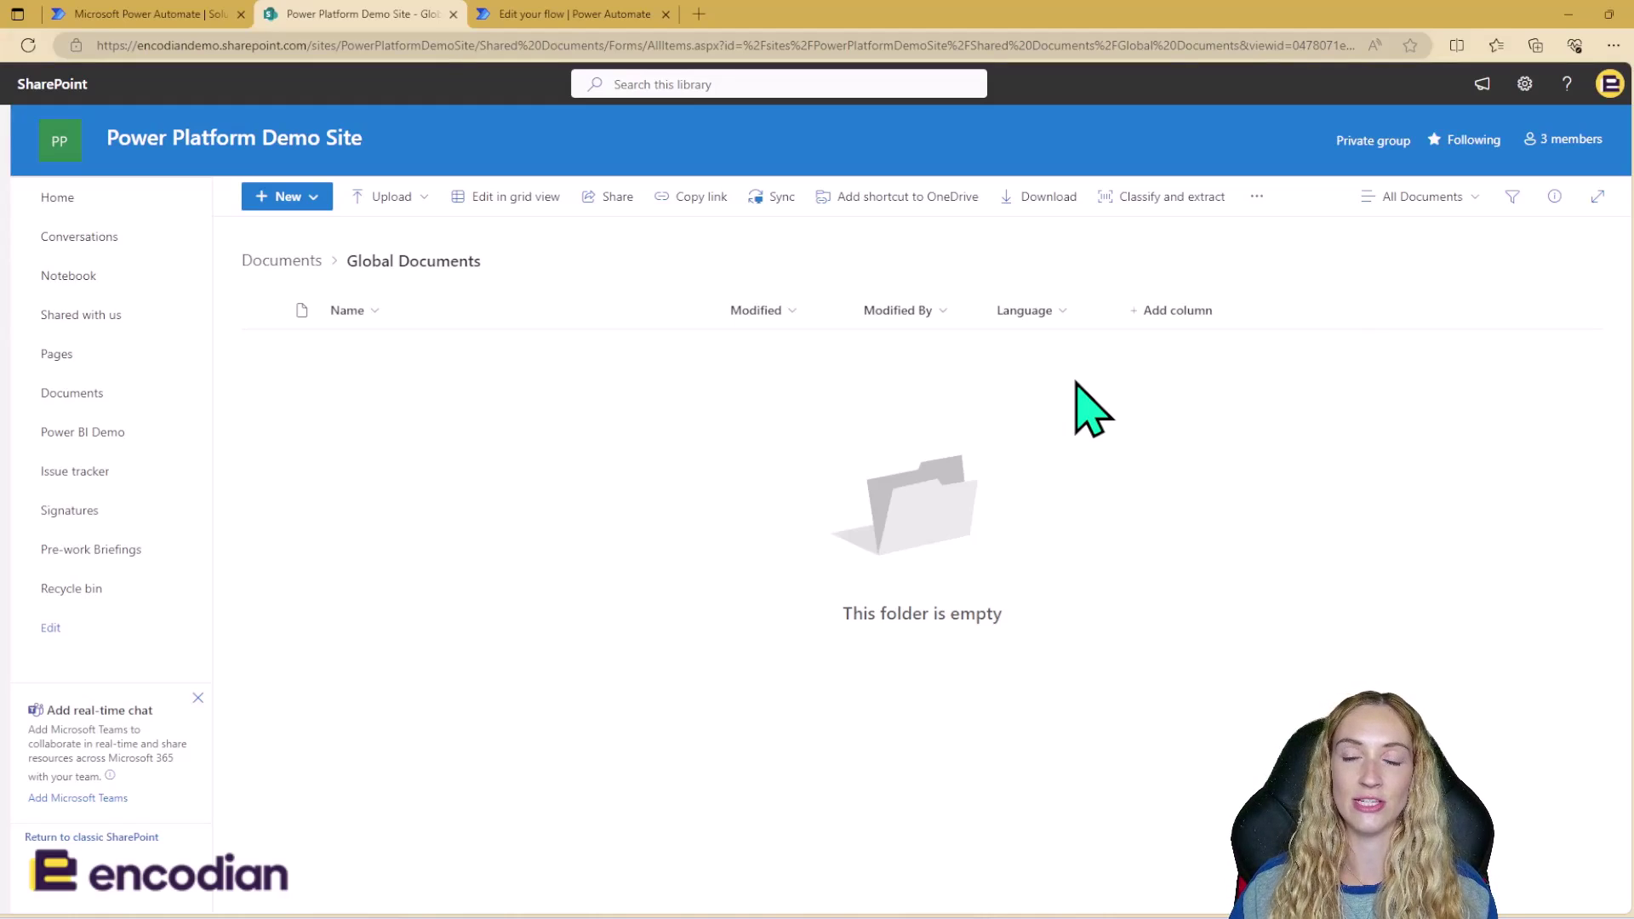
Expand the 'When a file is created' trigger and 'Get file content using path' step to show their settings.
{"action": "left_click", "coordinate": [588, 15]}
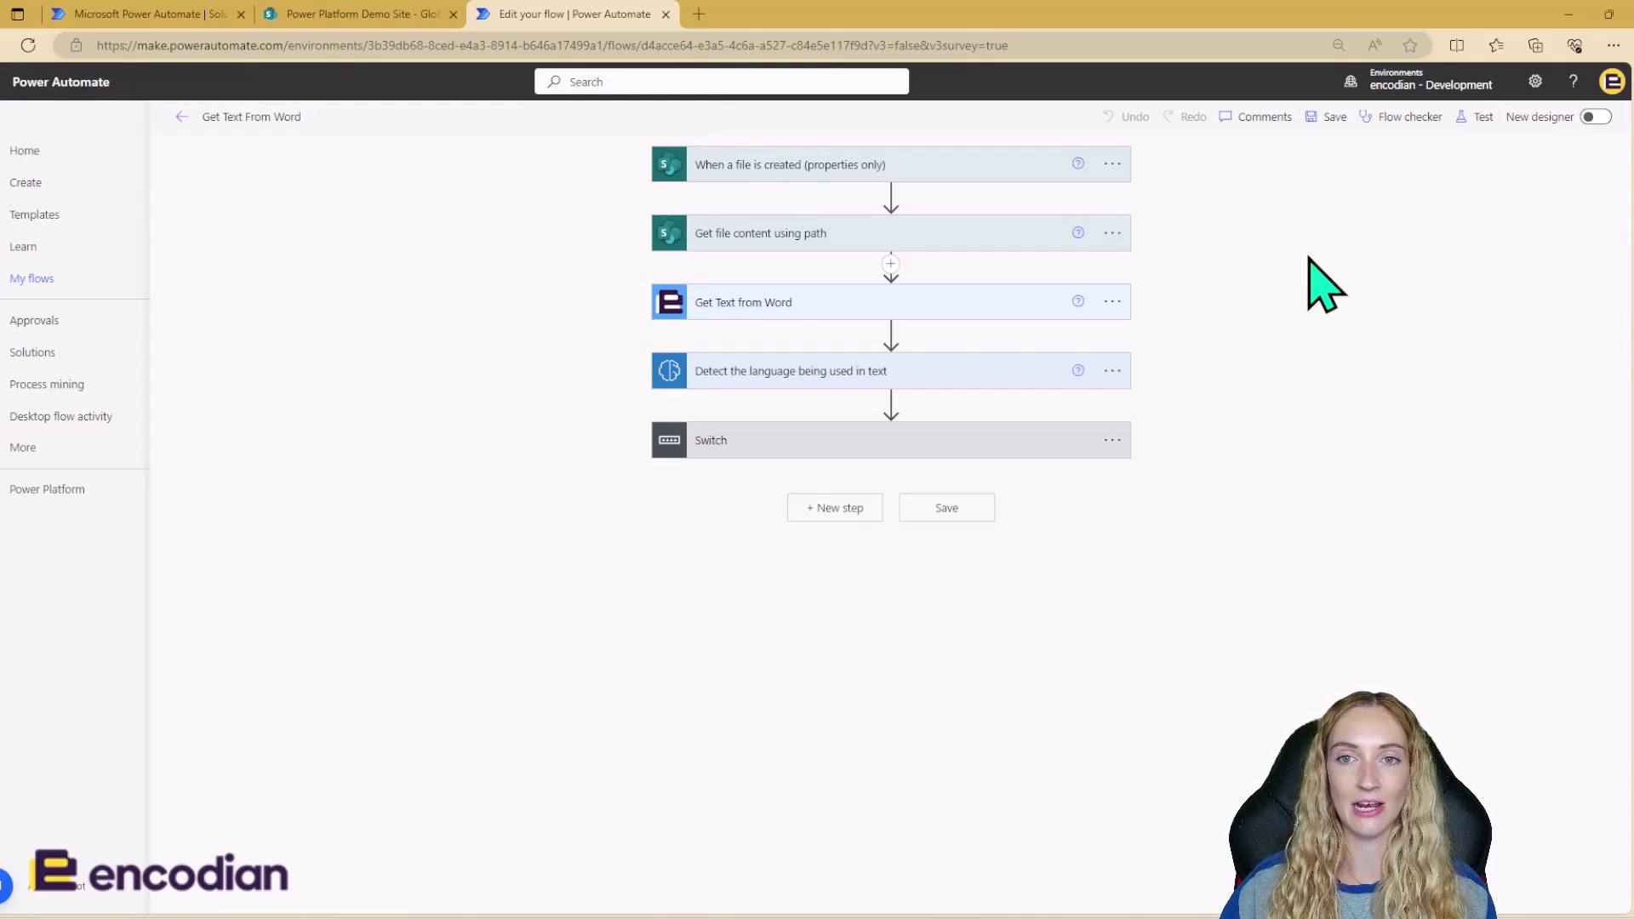
{"action": "left_click", "coordinate": [1017, 173]}
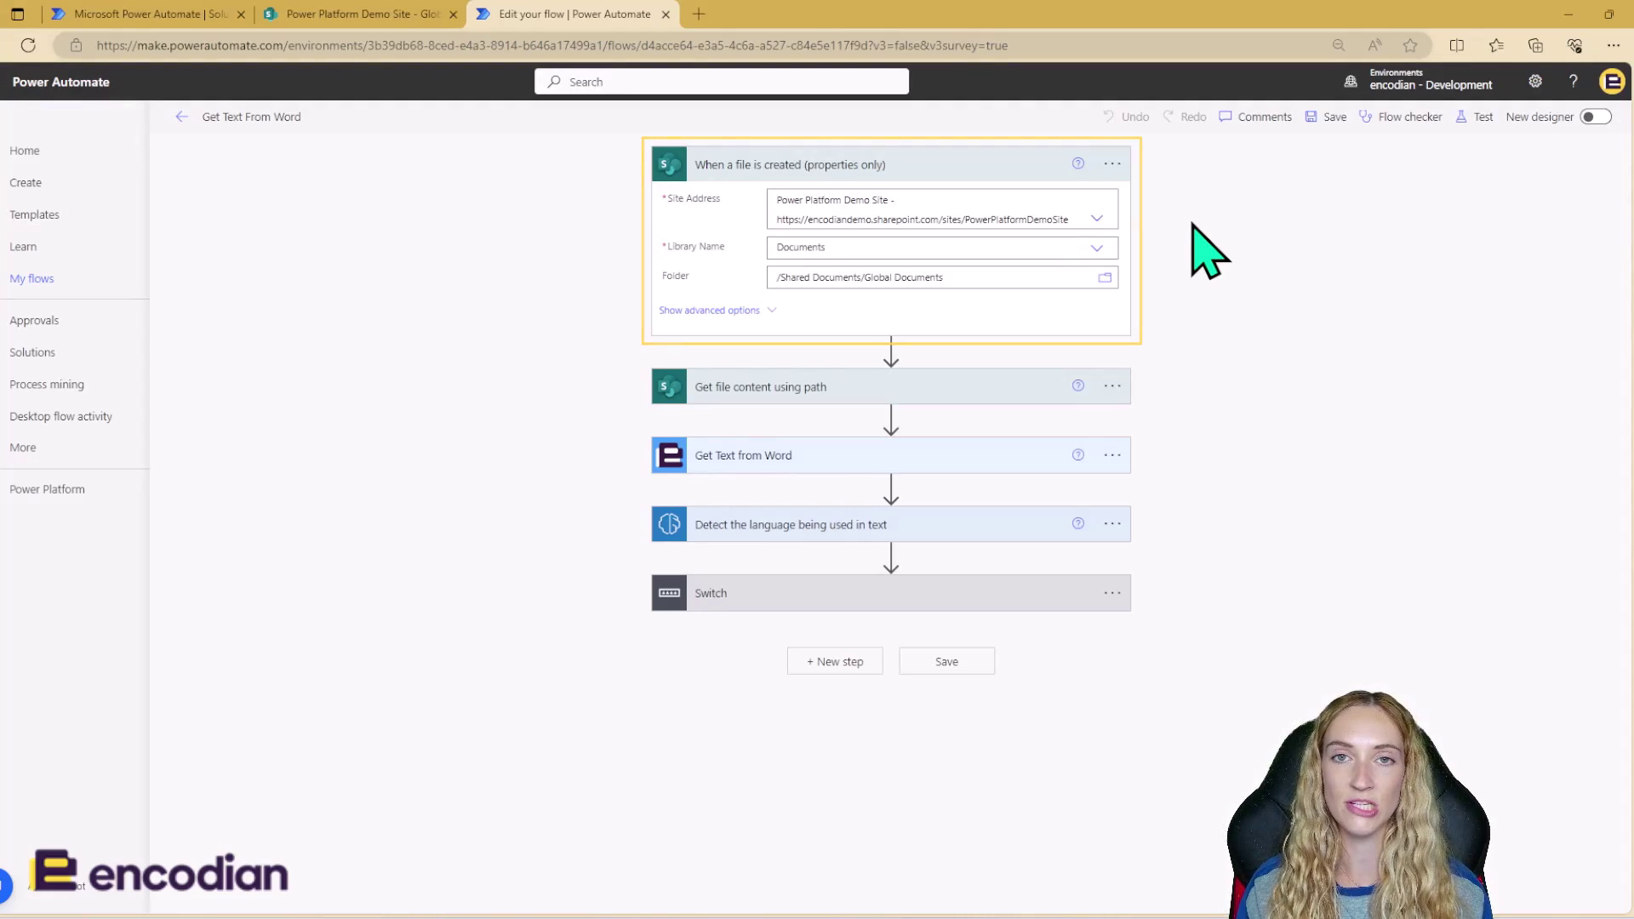
{"action": "left_click", "coordinate": [1208, 253]}
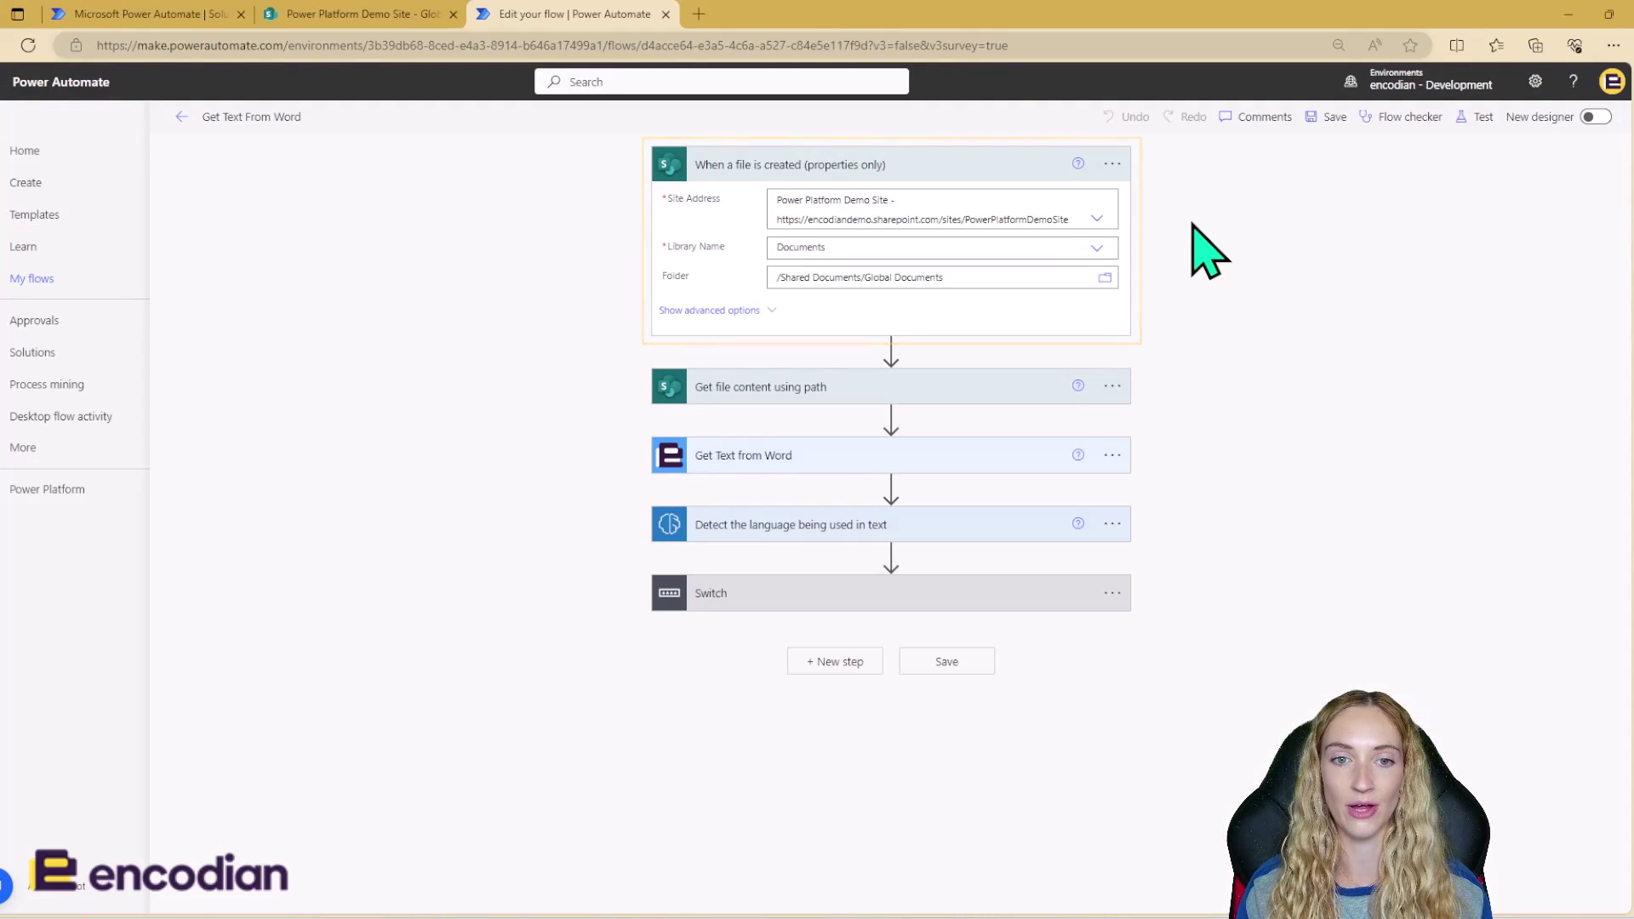
{"action": "left_click", "coordinate": [1005, 388]}
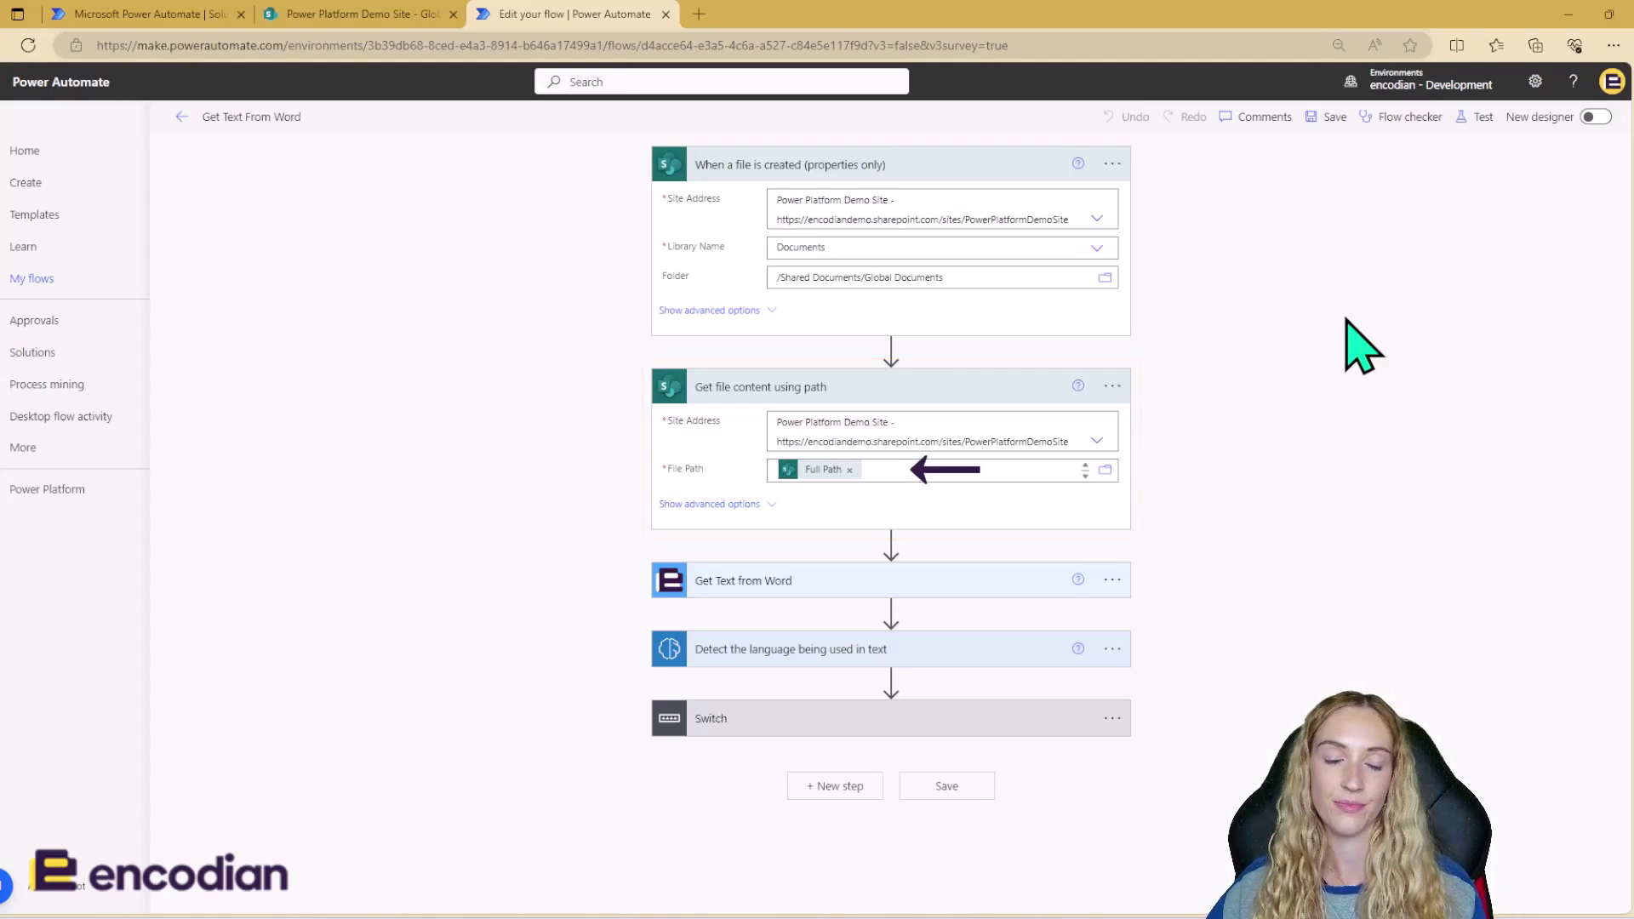
Expand the 'Get Text from Word' step and reveal its advanced extraction options.
{"action": "left_click", "coordinate": [976, 594]}
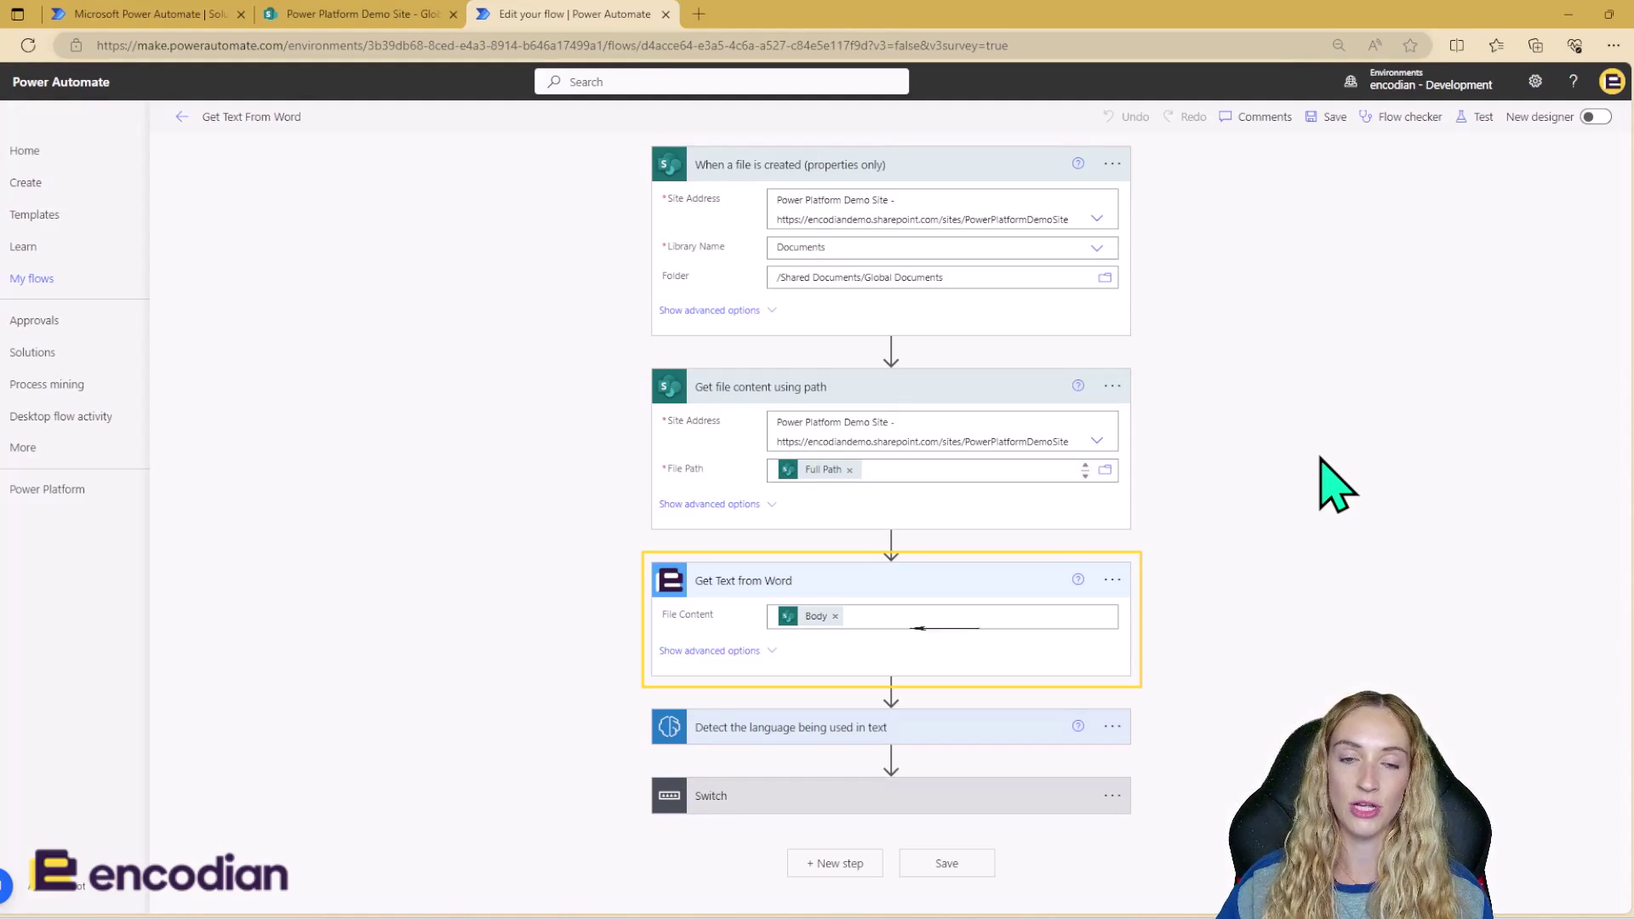
{"action": "left_click", "coordinate": [753, 654]}
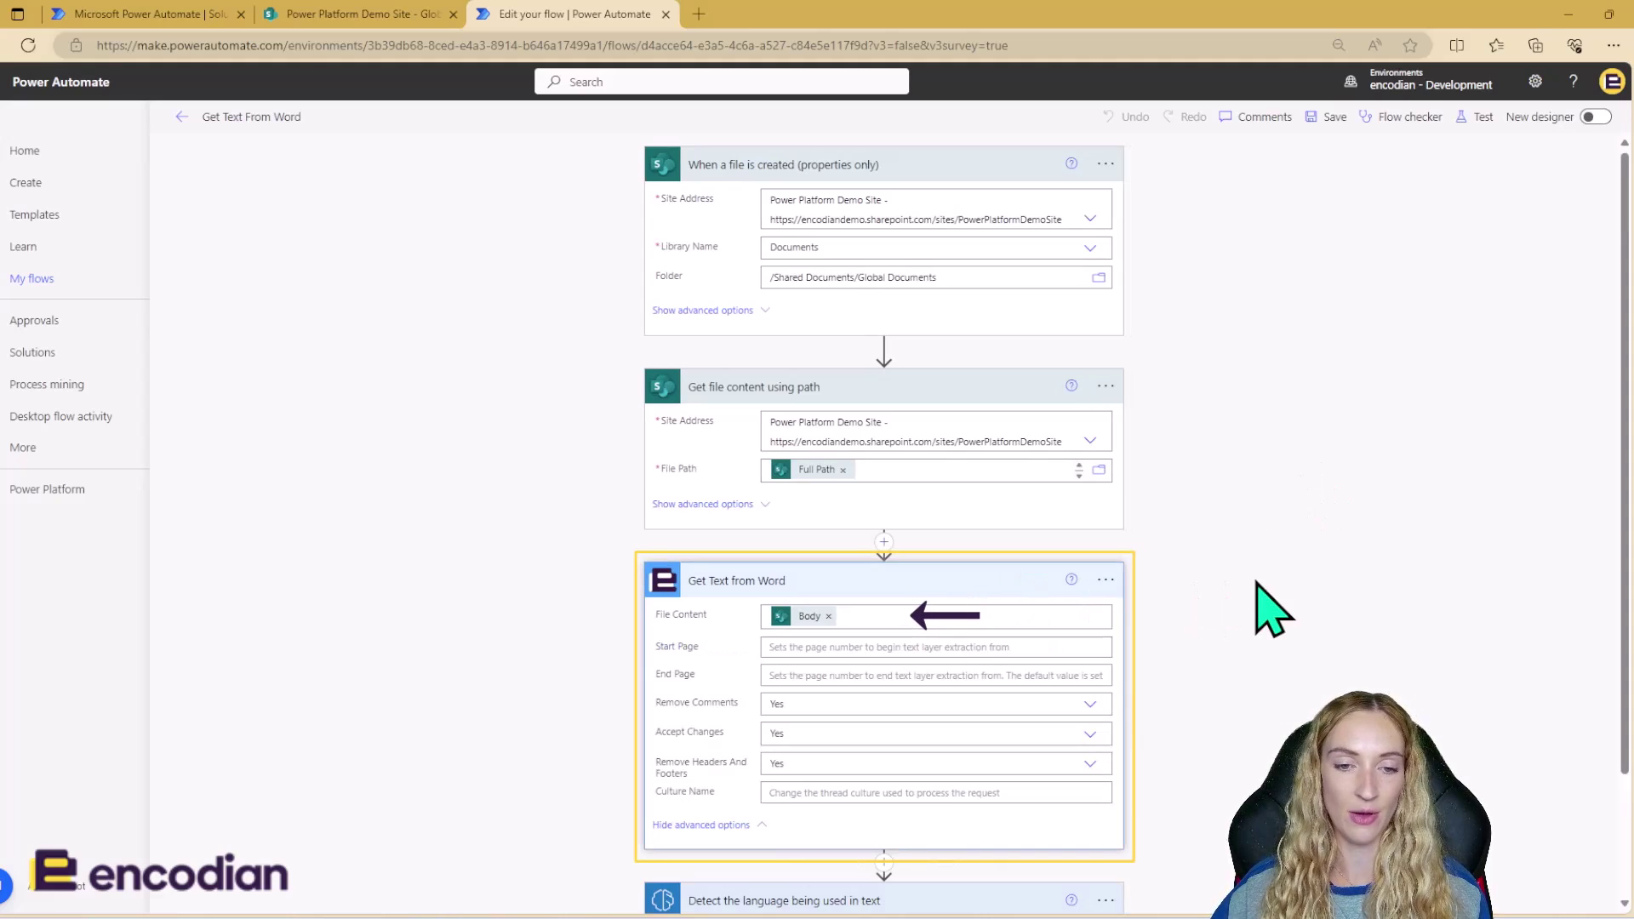
{"action": "scroll", "coordinate": [1271, 611], "scroll_direction": "down", "scroll_amount": 2}
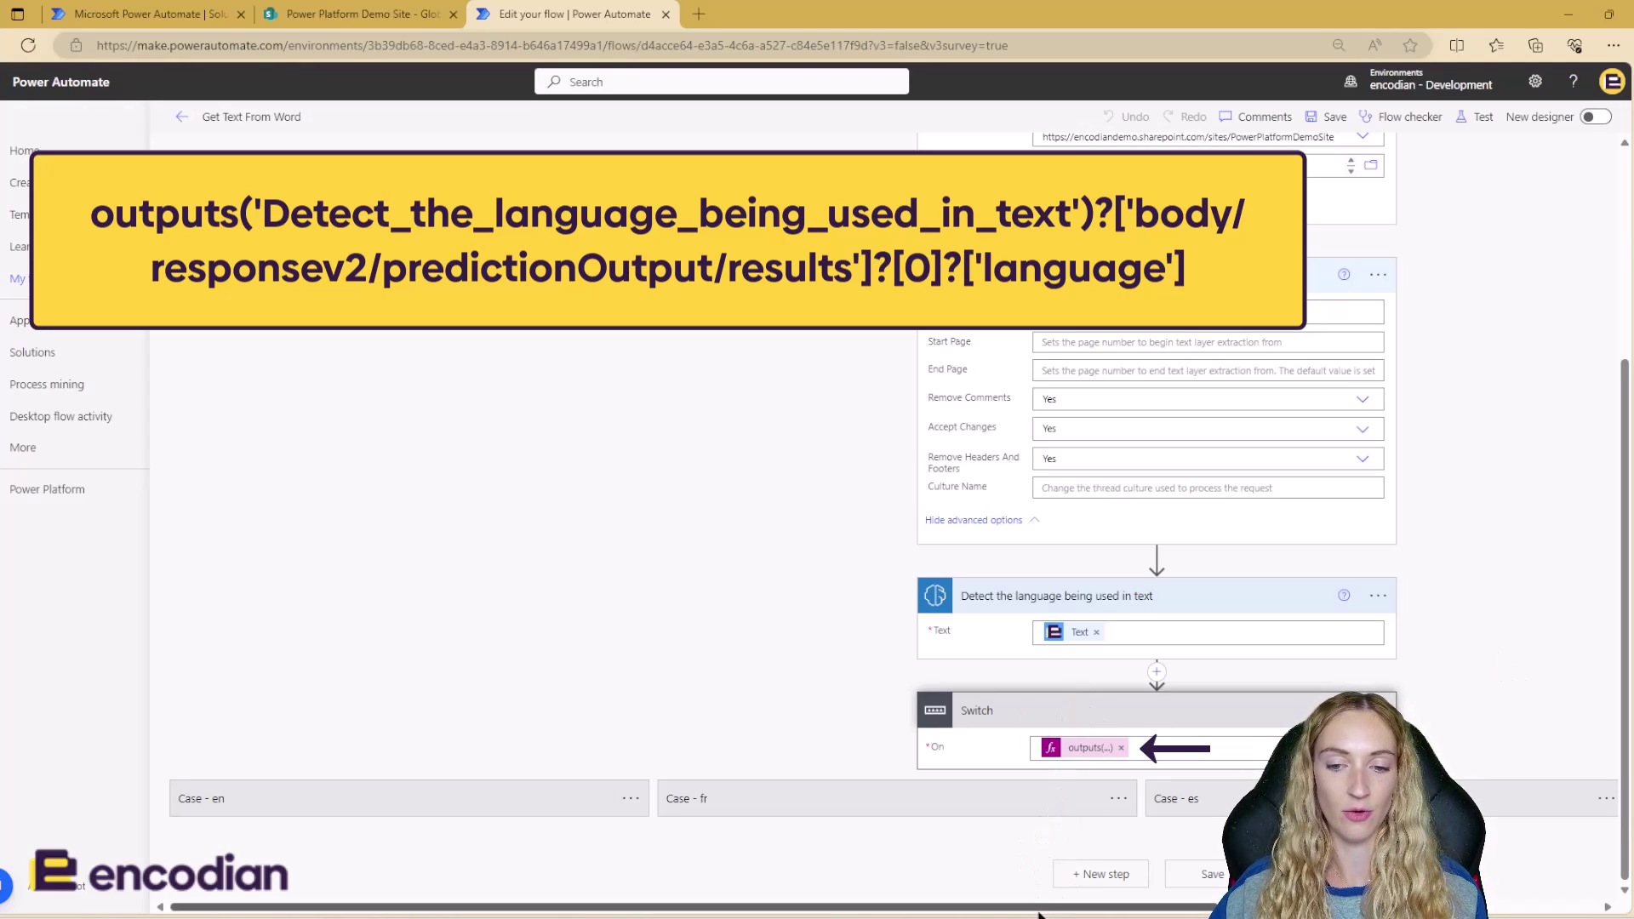
Expand the en, fr and es 'Update file properties' actions to show English, French and Spanish Language values.
{"action": "left_click", "coordinate": [602, 810]}
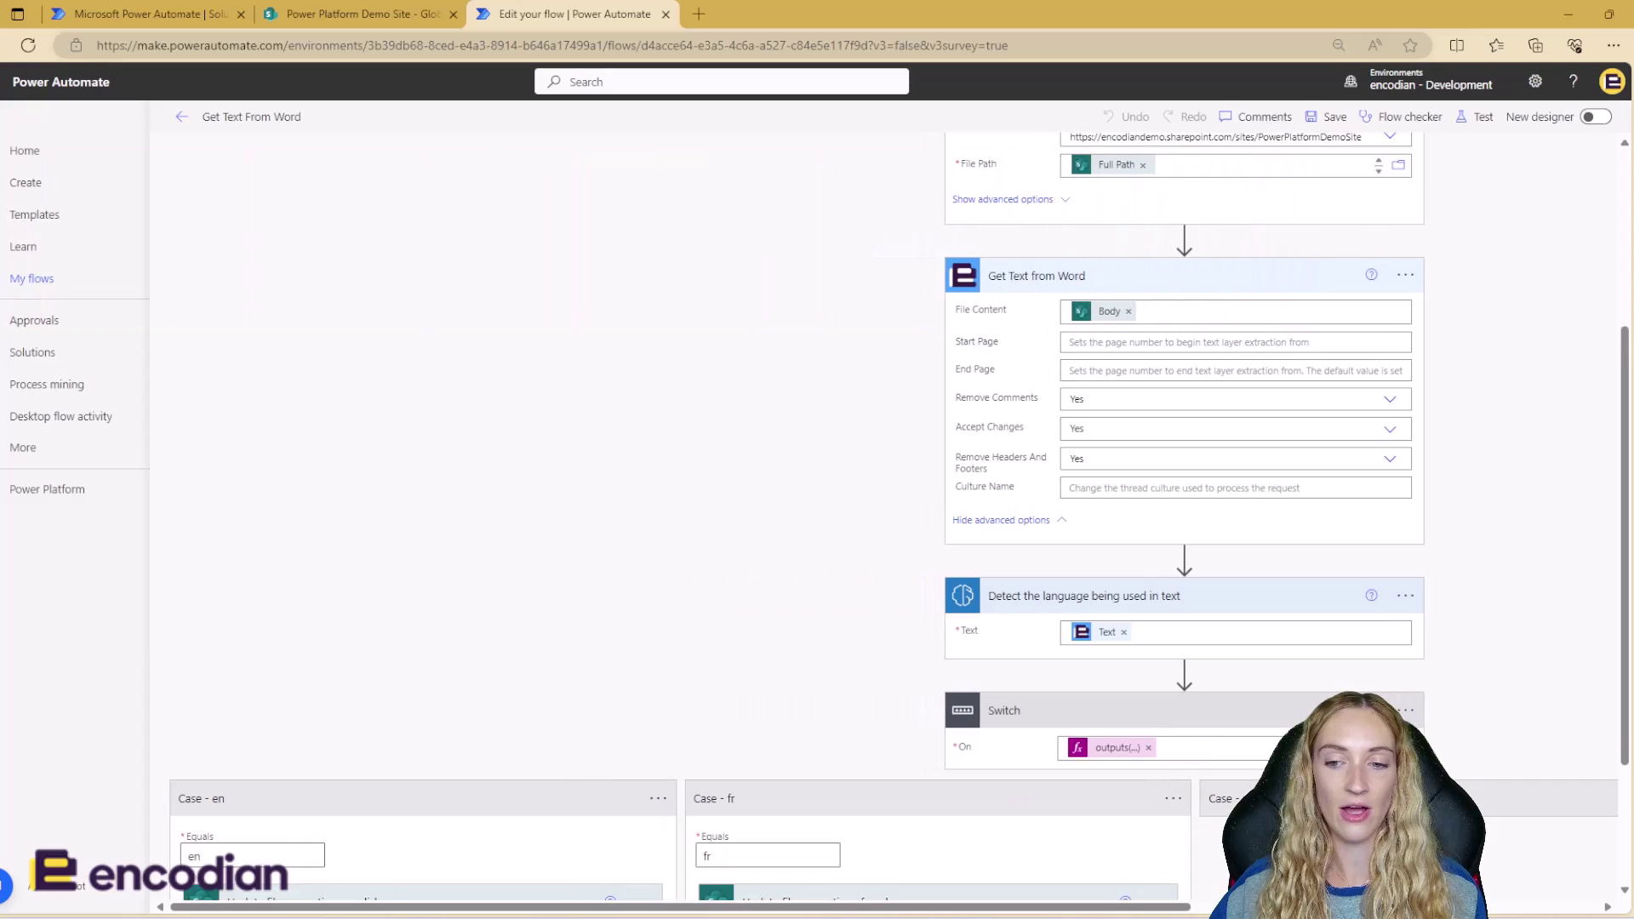
{"action": "scroll", "coordinate": [1571, 716], "scroll_direction": "down", "scroll_amount": 2}
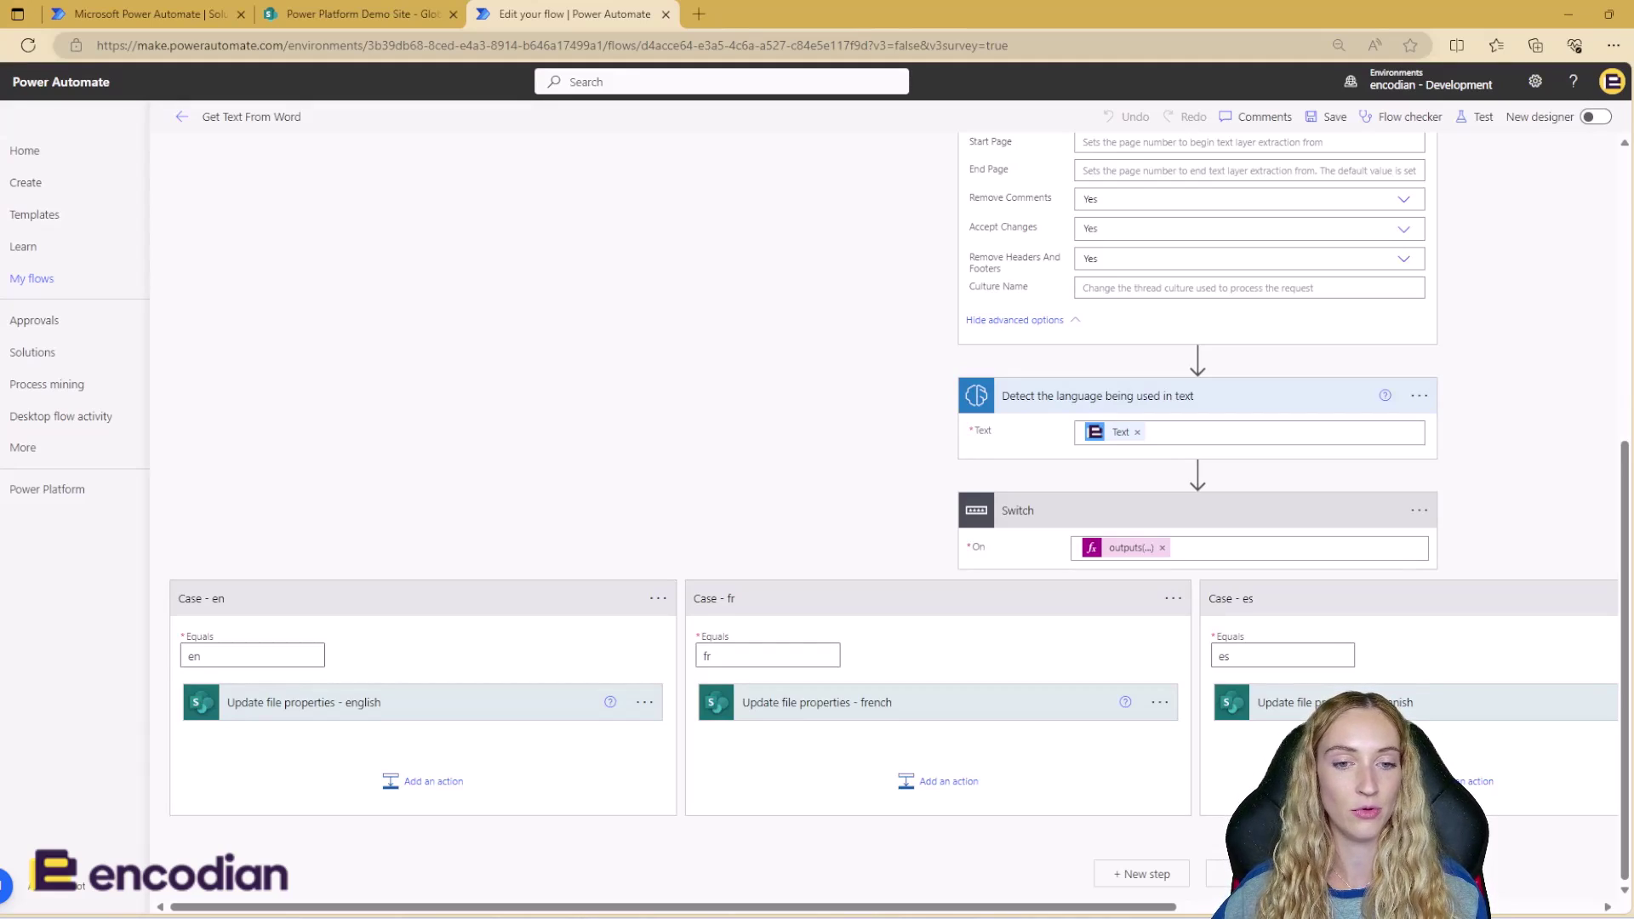
{"action": "left_click", "coordinate": [498, 704]}
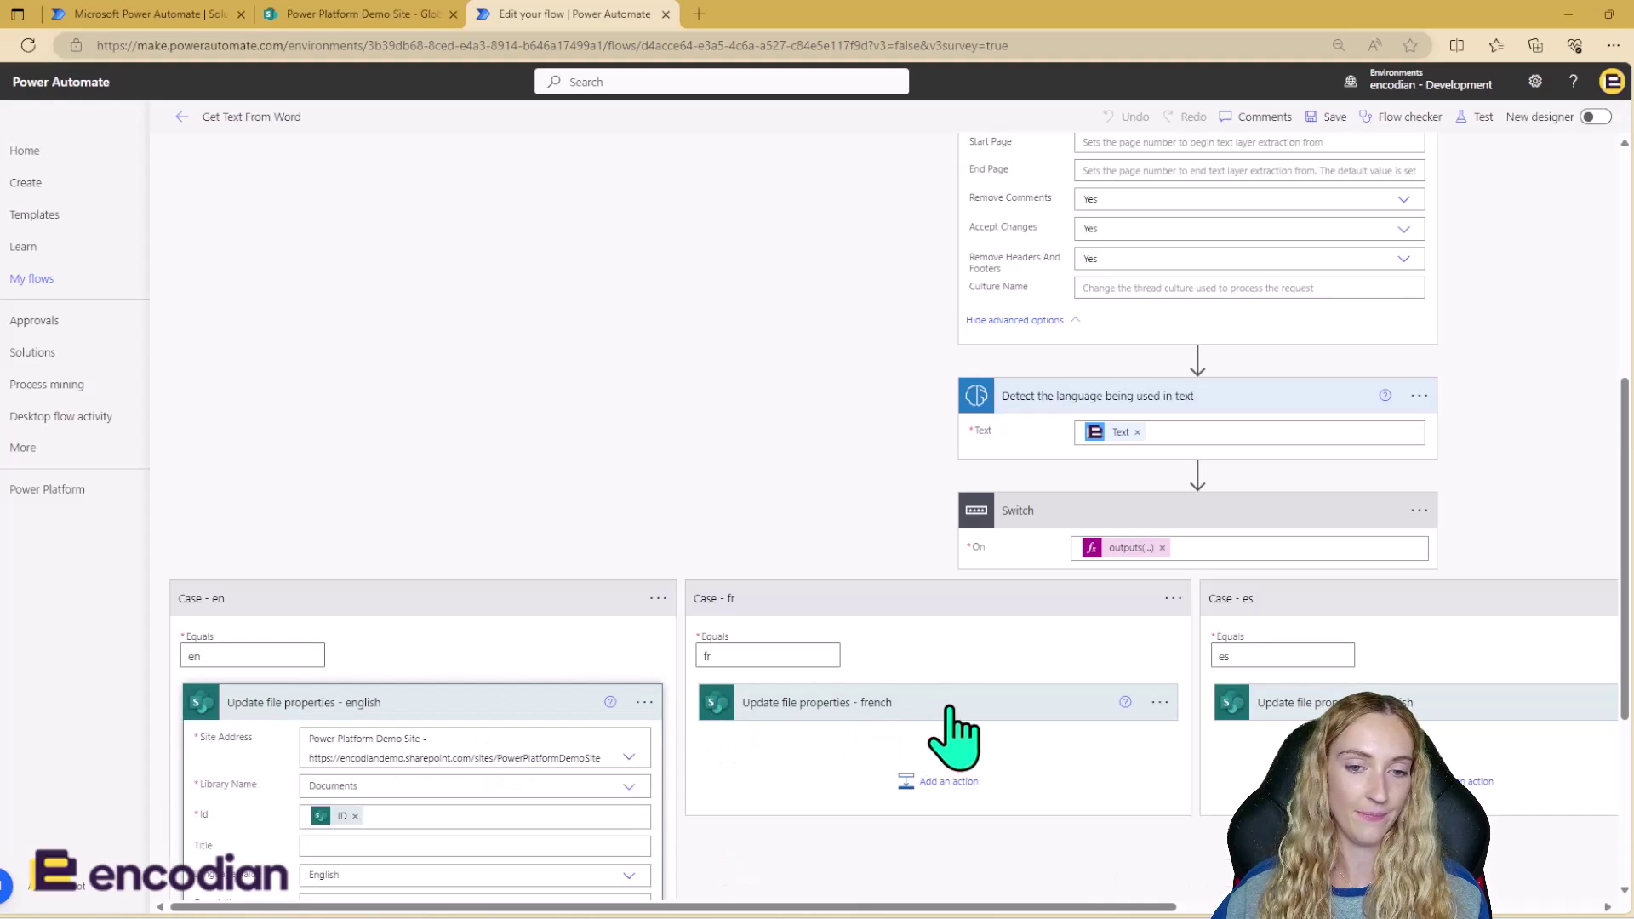
{"action": "left_click", "coordinate": [1072, 705]}
{"action": "left_click", "coordinate": [1533, 702]}
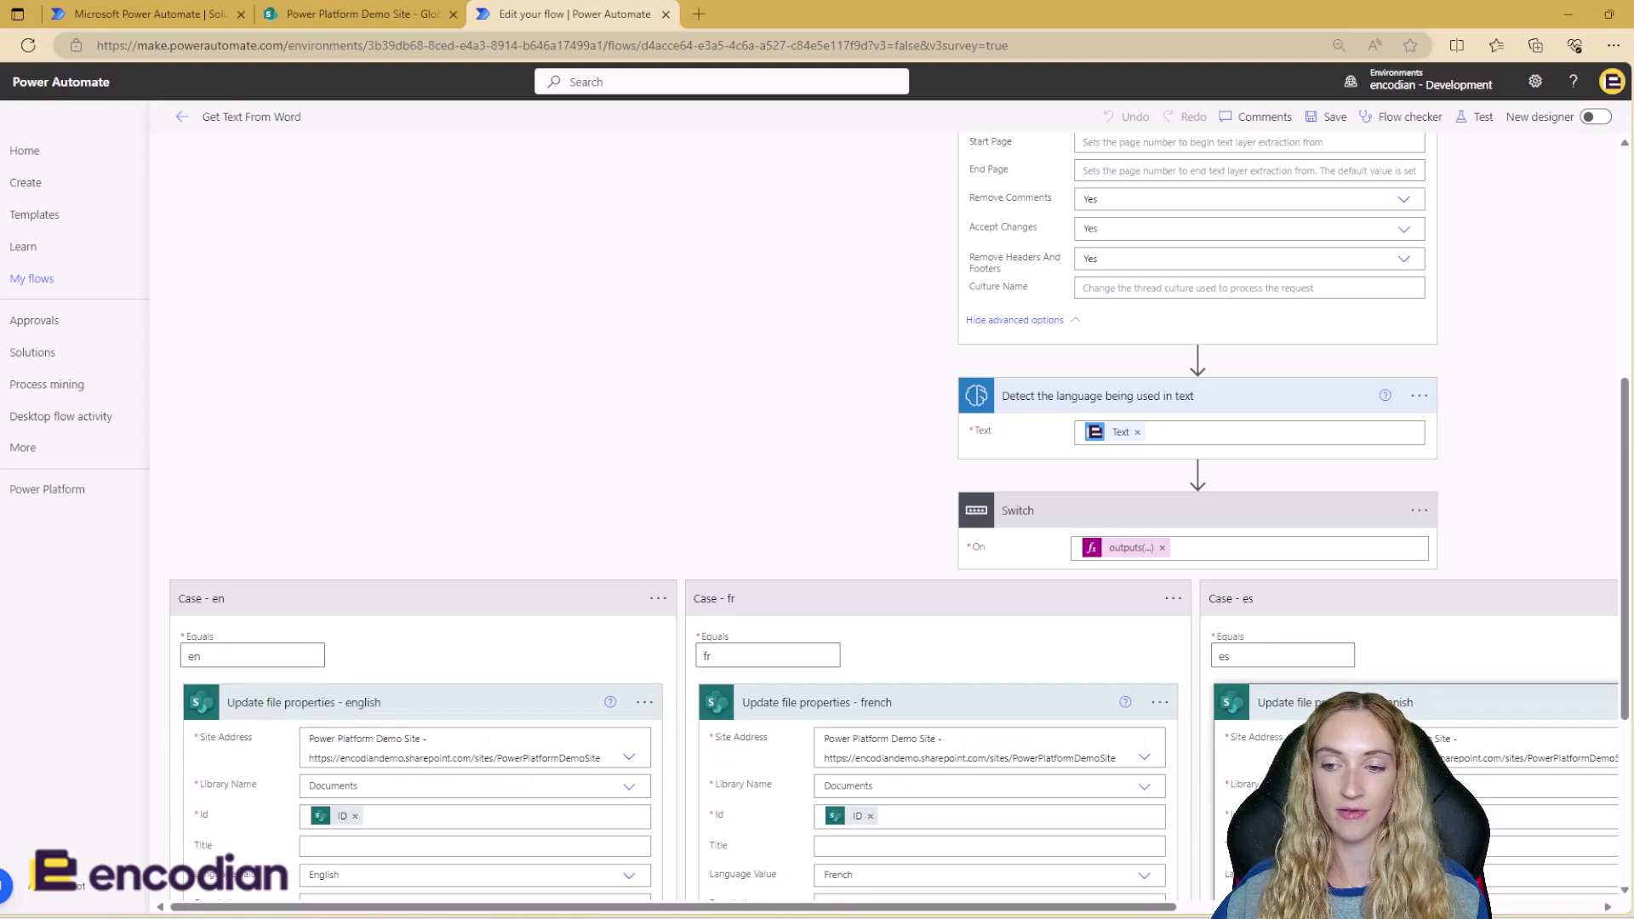
{"action": "scroll", "coordinate": [1406, 574], "scroll_direction": "down", "scroll_amount": 2}
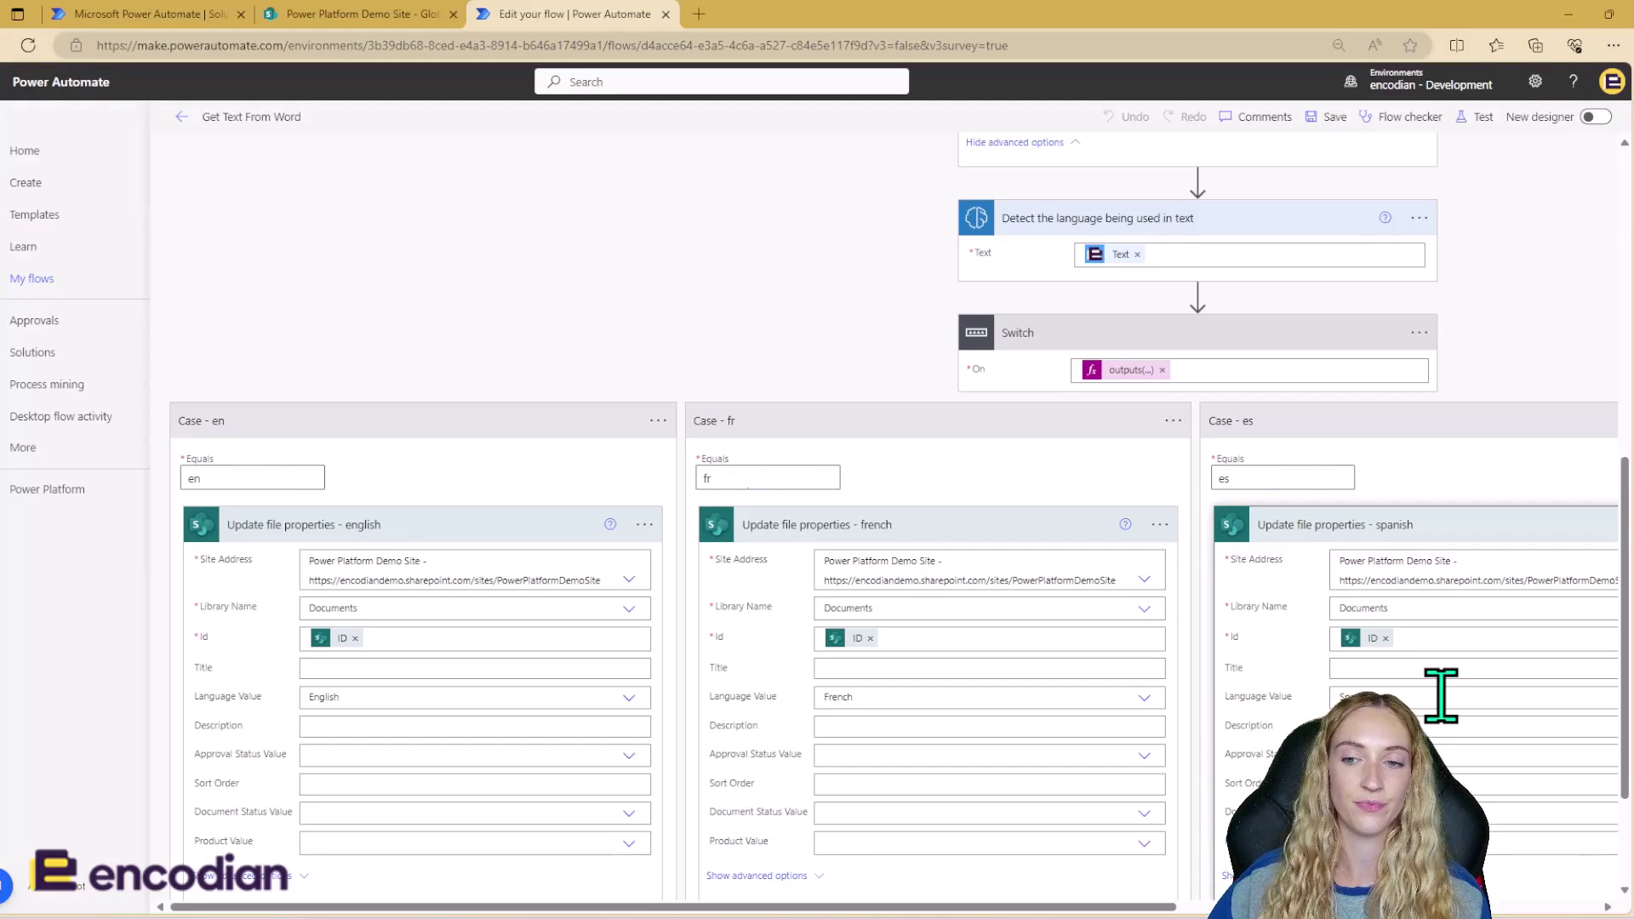
{"action": "scroll", "coordinate": [1442, 695], "scroll_direction": "right", "scroll_amount": 5}
{"action": "scroll", "coordinate": [1332, 456], "scroll_direction": "right", "scroll_amount": 4}
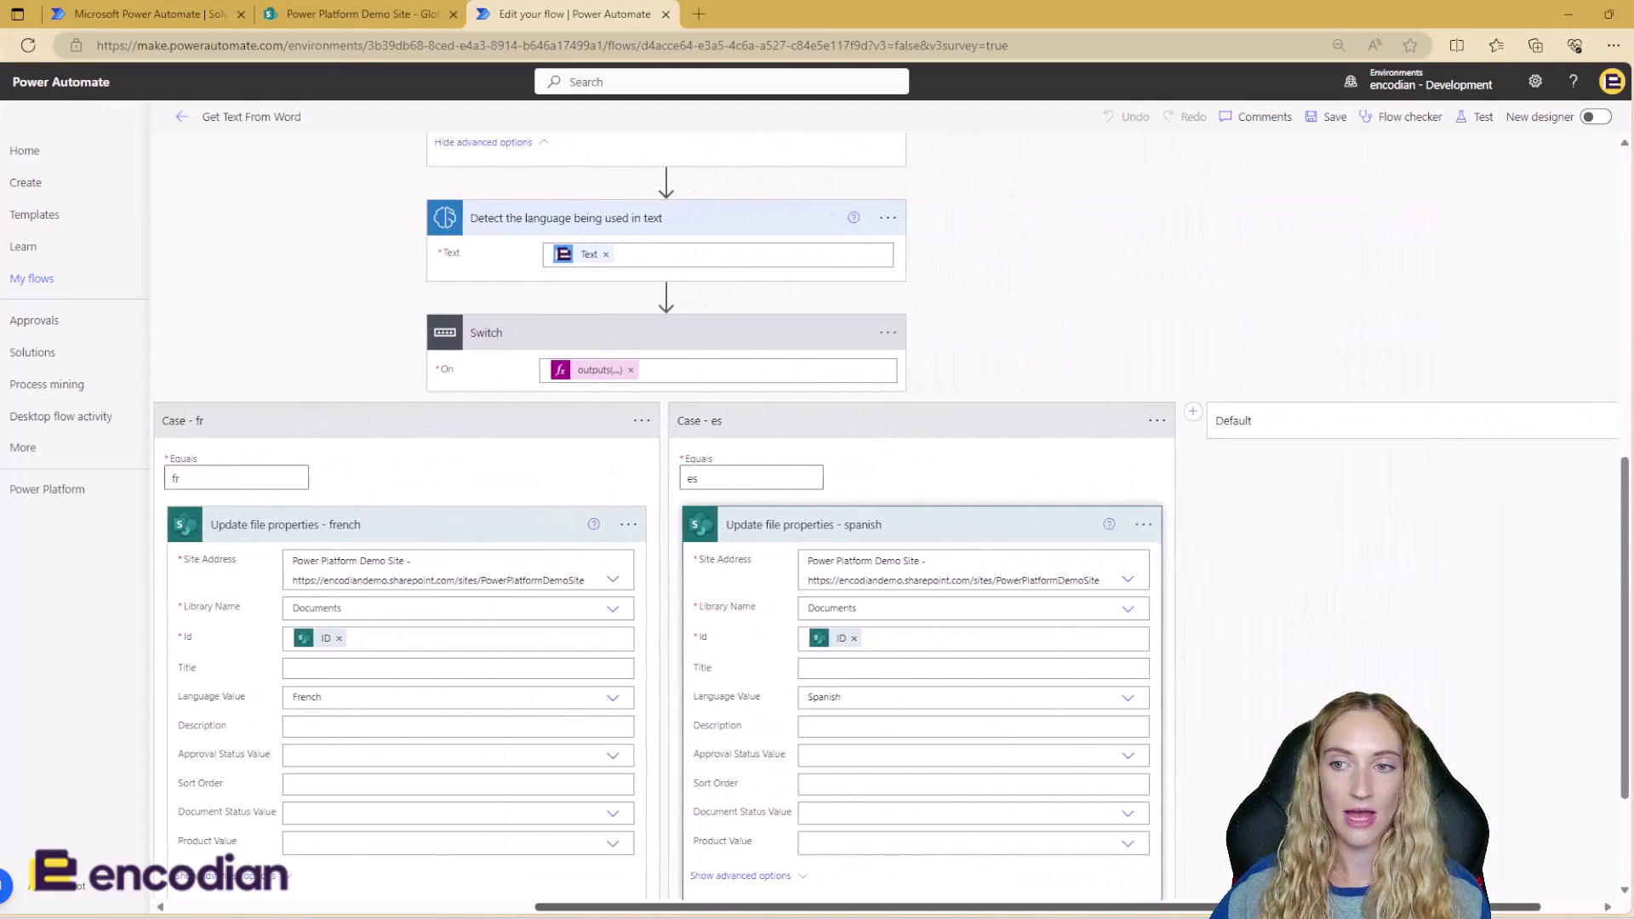
Open the Default case to show its Terminate action with Status Failed.
{"action": "left_click", "coordinate": [1350, 446]}
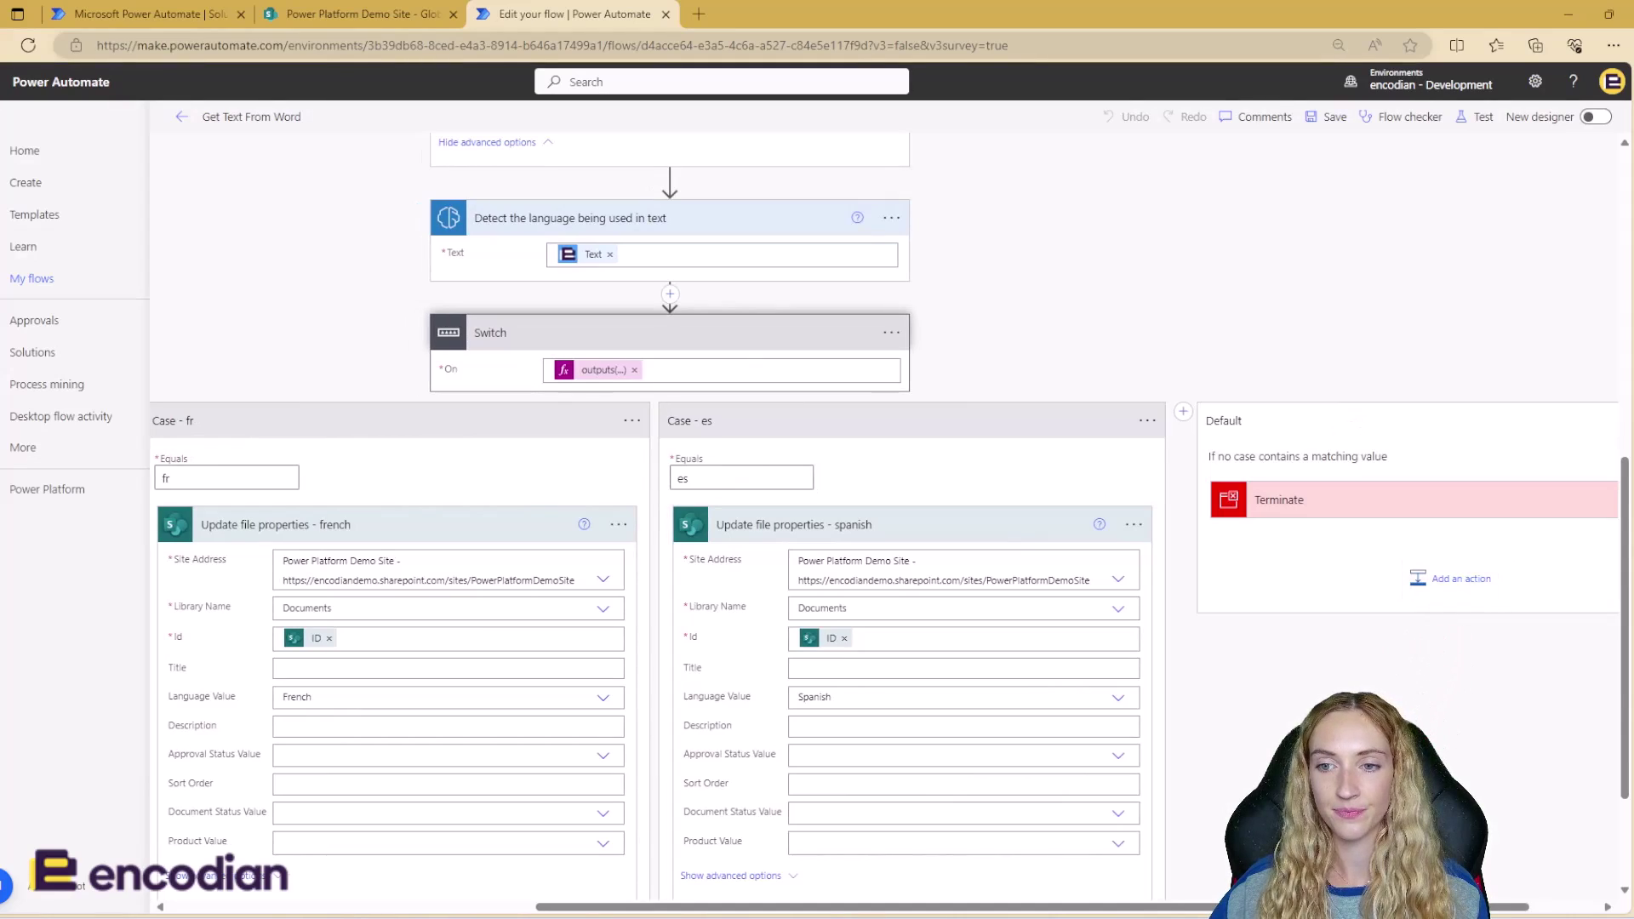
{"action": "scroll", "coordinate": [1431, 639], "scroll_direction": "right", "scroll_amount": 2}
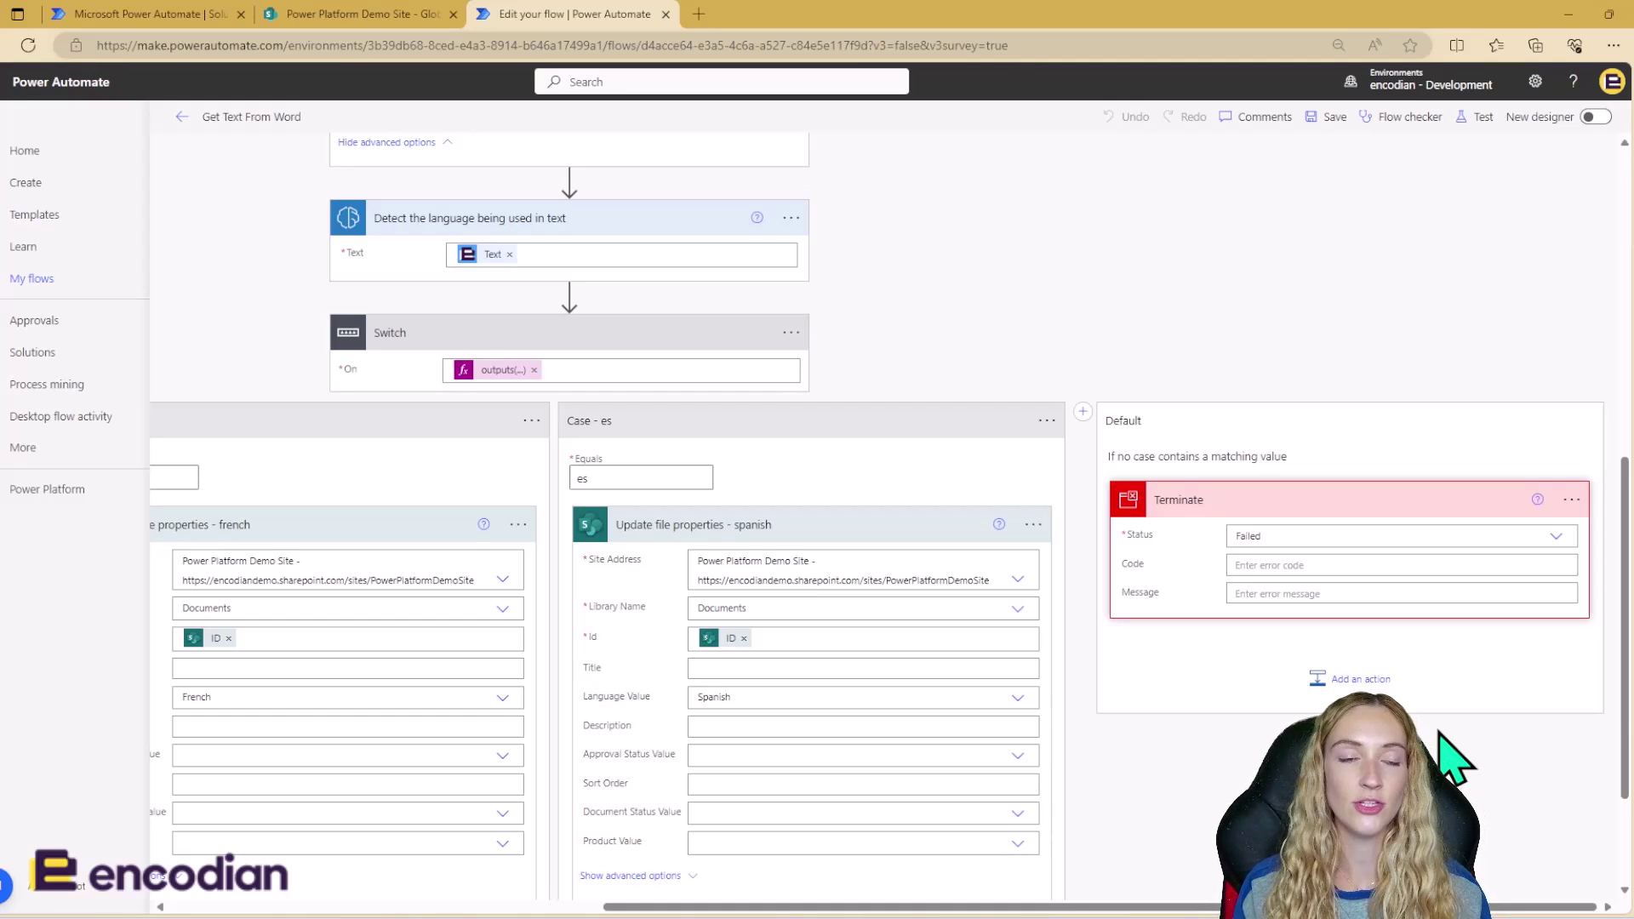
Open the GET TEXT FROM WORD folder and view DOC1, DOC2 and DOC3 in Word, closing each.
{"action": "left_click", "coordinate": [895, 909]}
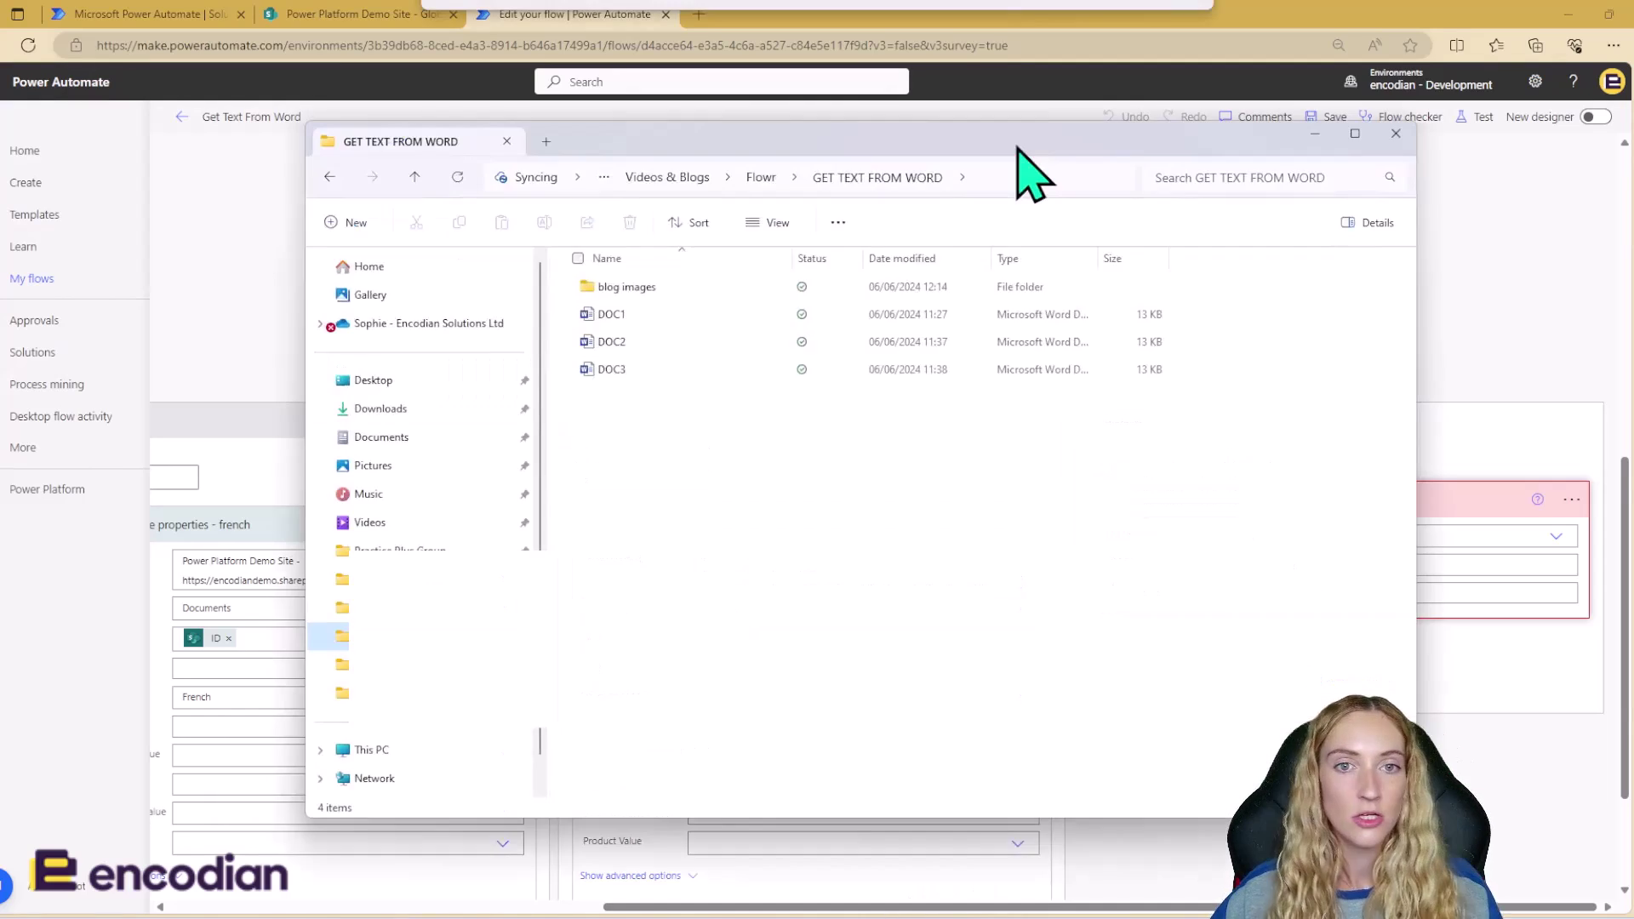
{"action": "left_click_drag", "start_coordinate": [1013, 154], "coordinate": [1051, 164]}
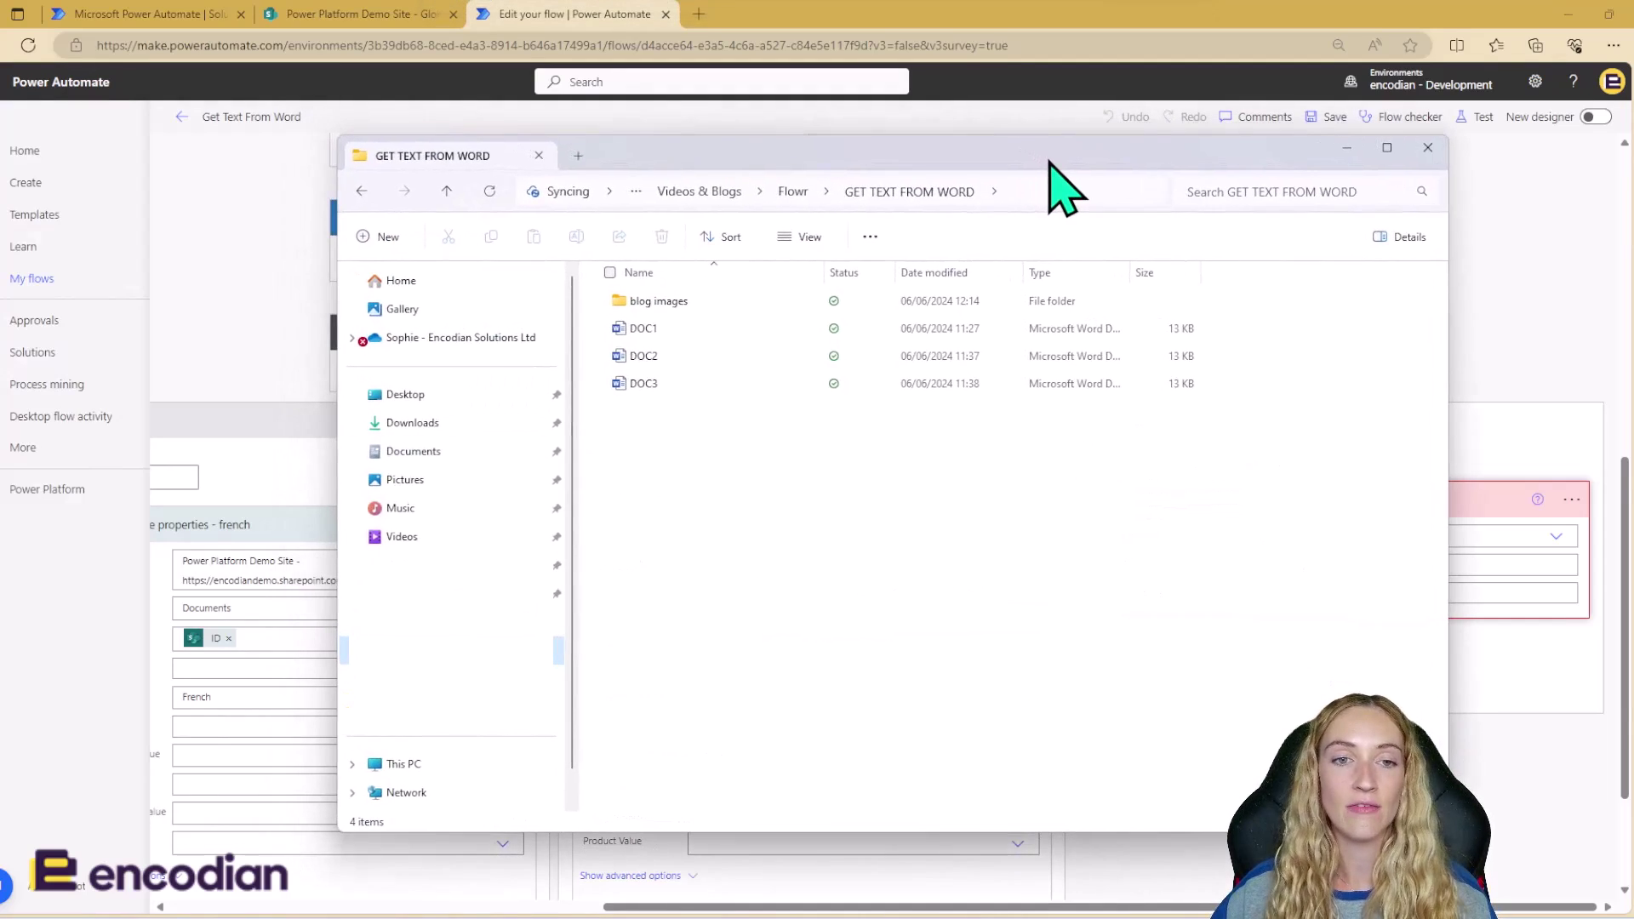
{"action": "double_click", "coordinate": [785, 339]}
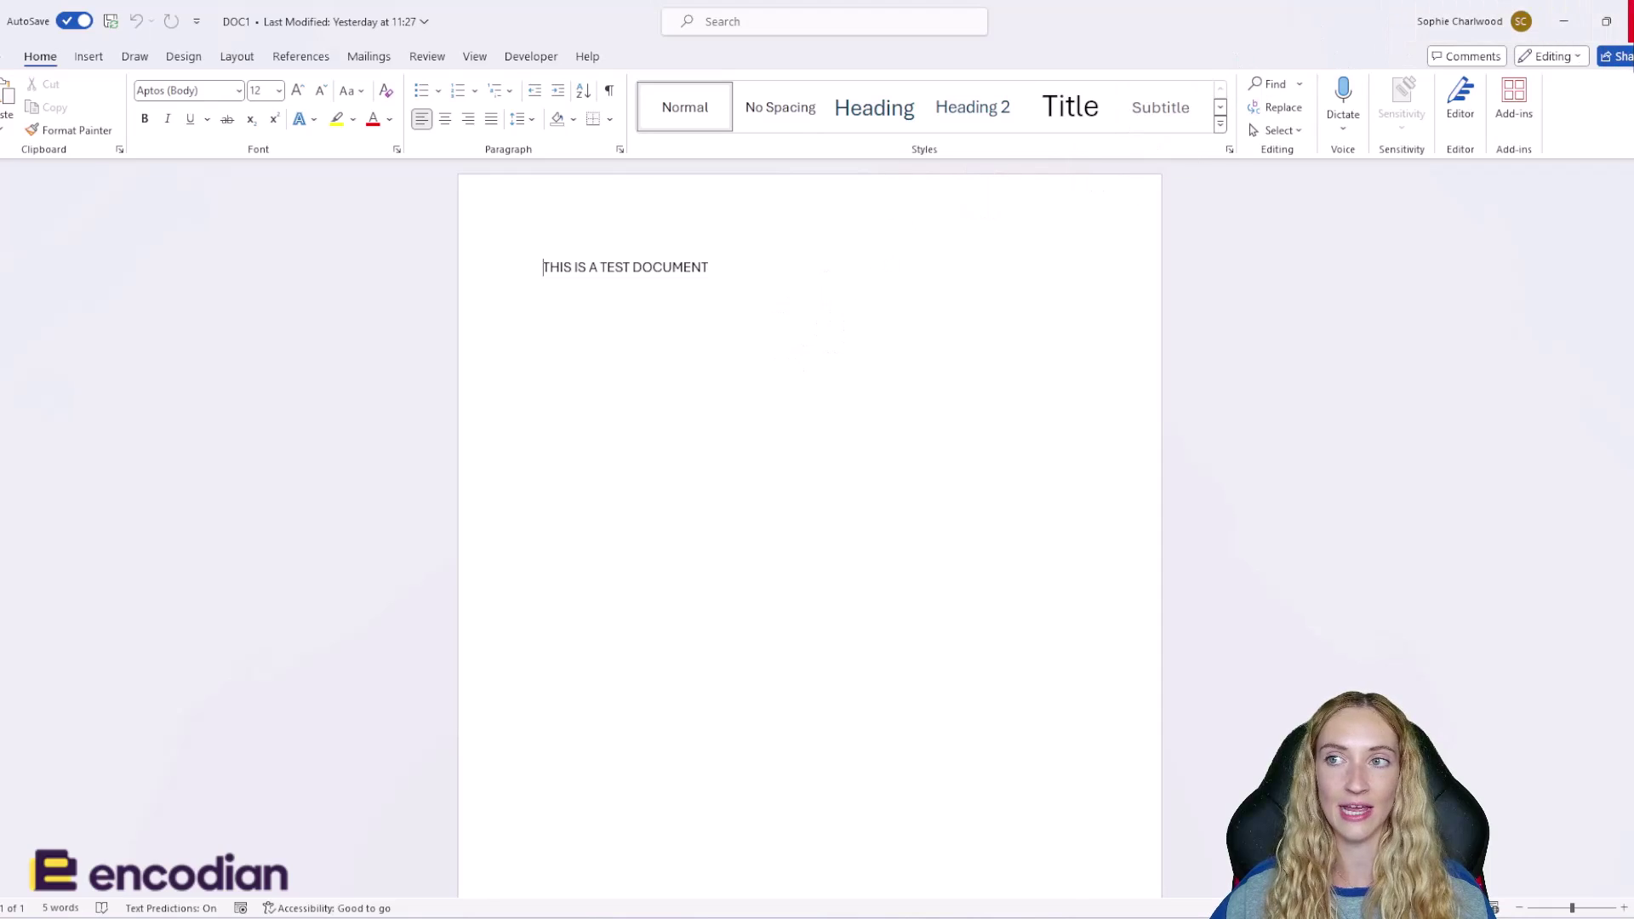
{"action": "left_click", "coordinate": [1623, 20]}
{"action": "double_click", "coordinate": [723, 354]}
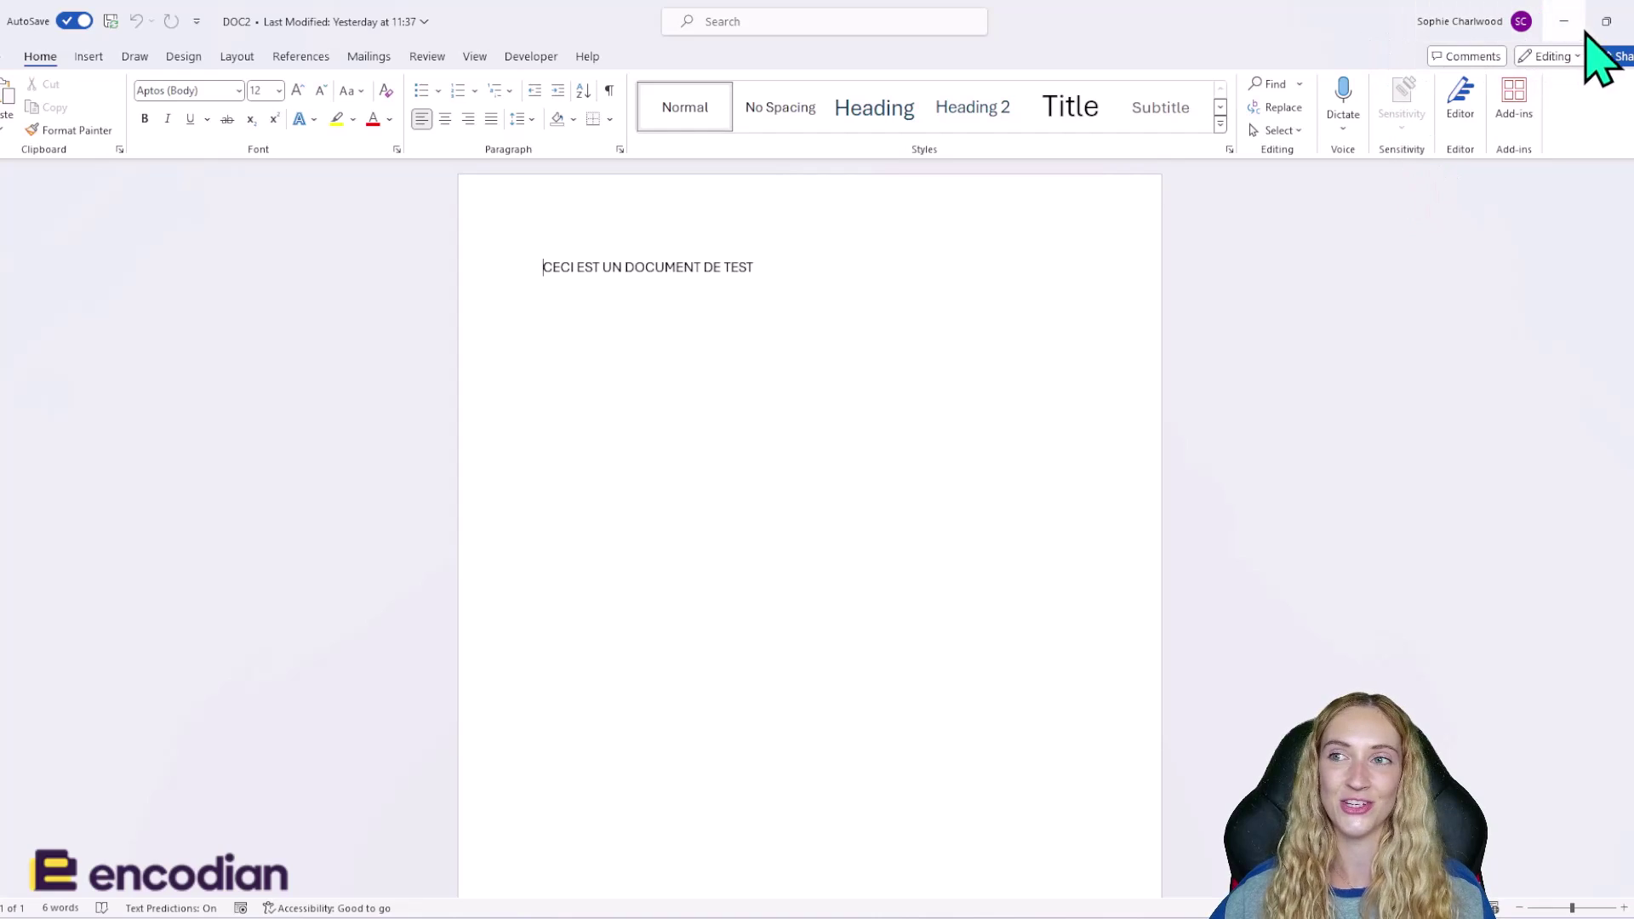
{"action": "left_click", "coordinate": [1629, 20]}
{"action": "double_click", "coordinate": [732, 384]}
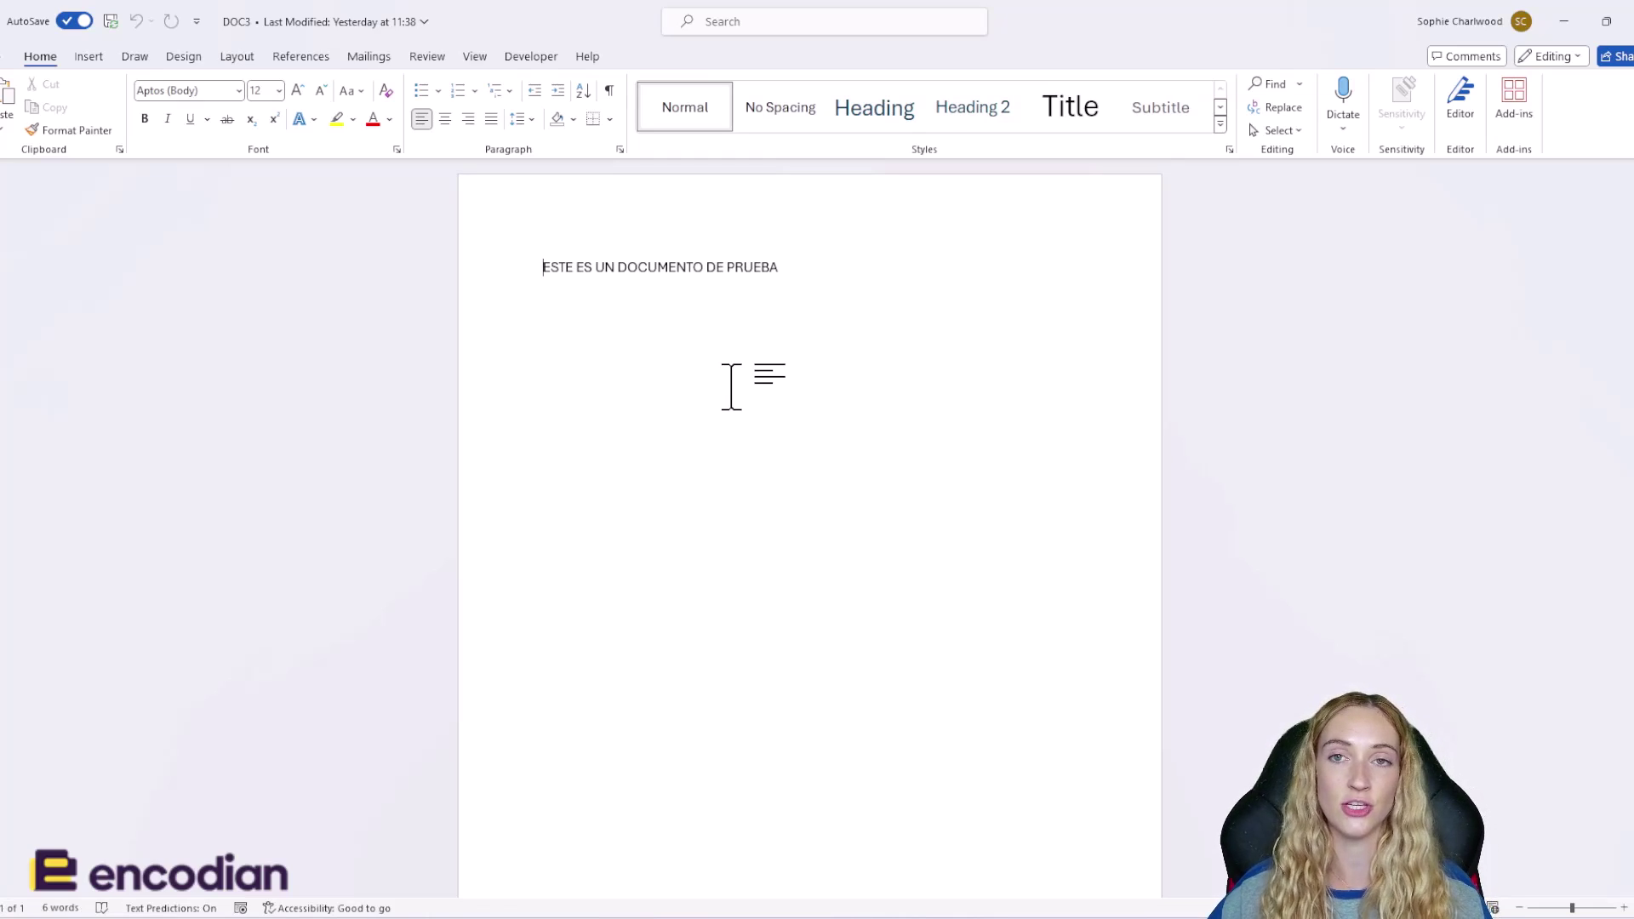
{"action": "left_click", "coordinate": [1619, 19]}
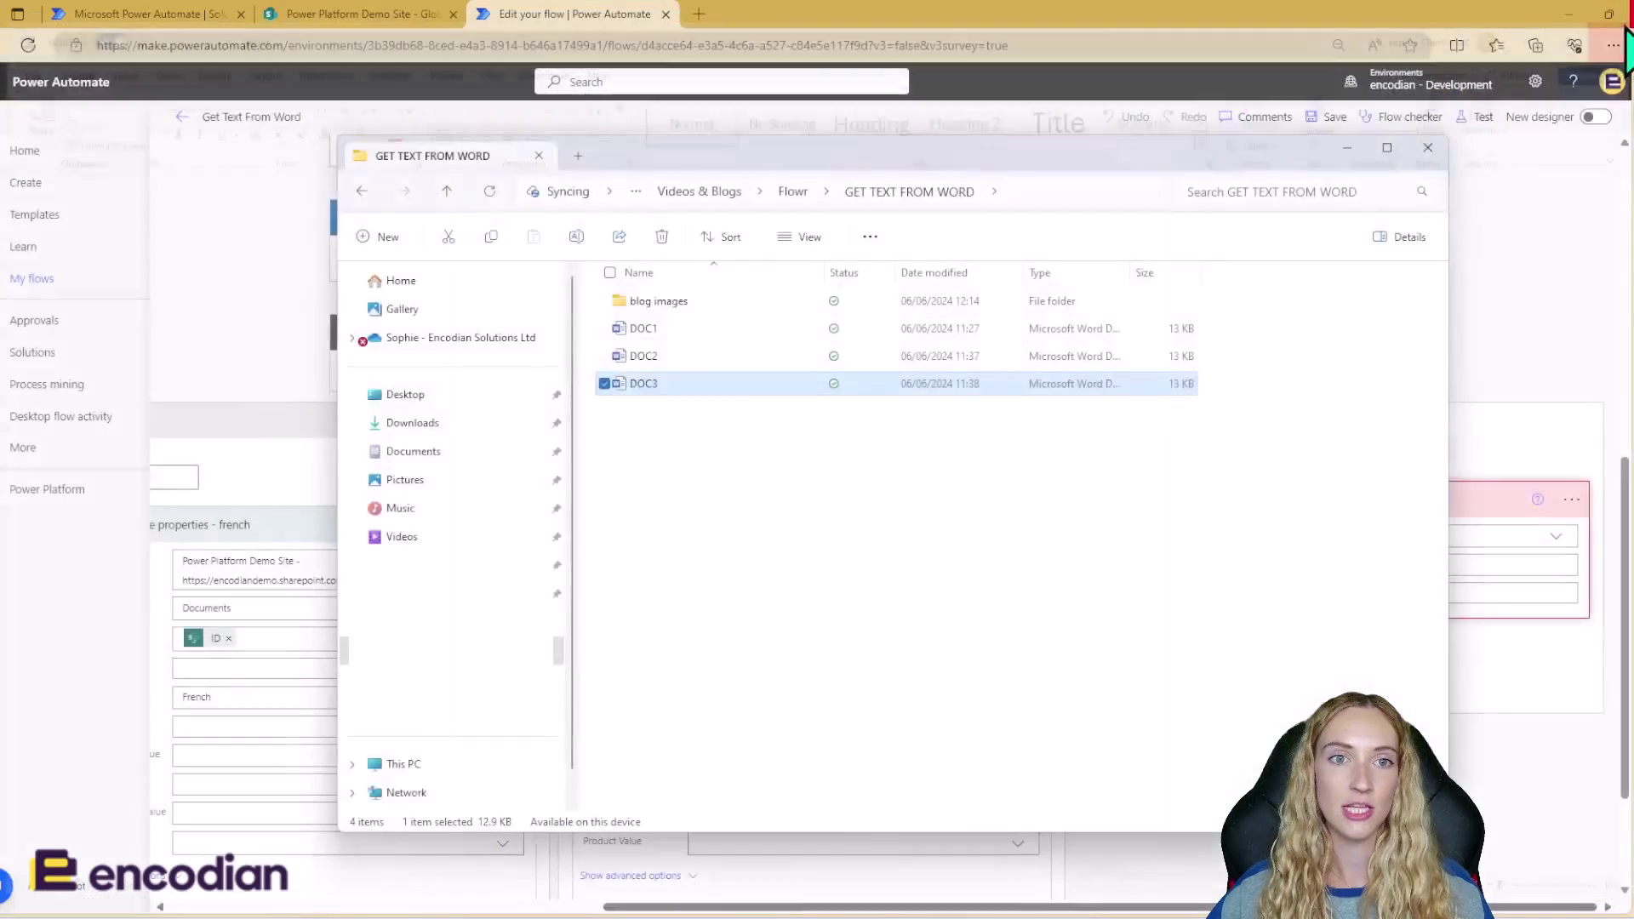
Upload DOC1, DOC2 and DOC3 to the SharePoint Global Documents library.
{"action": "left_click", "coordinate": [330, 18]}
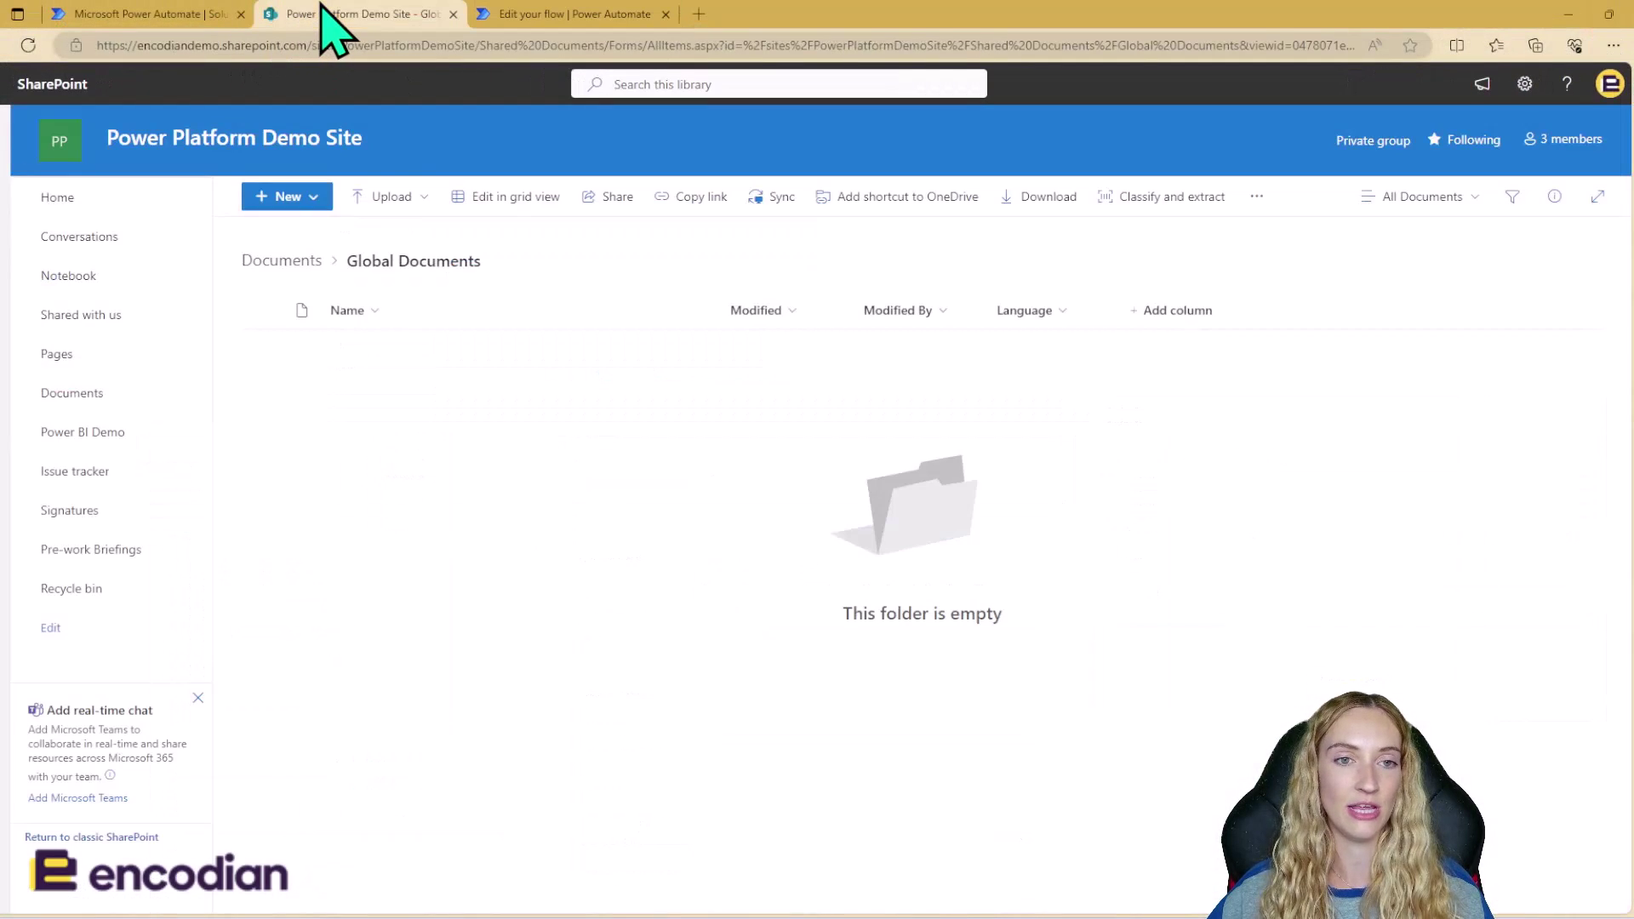
{"action": "left_click", "coordinate": [383, 203]}
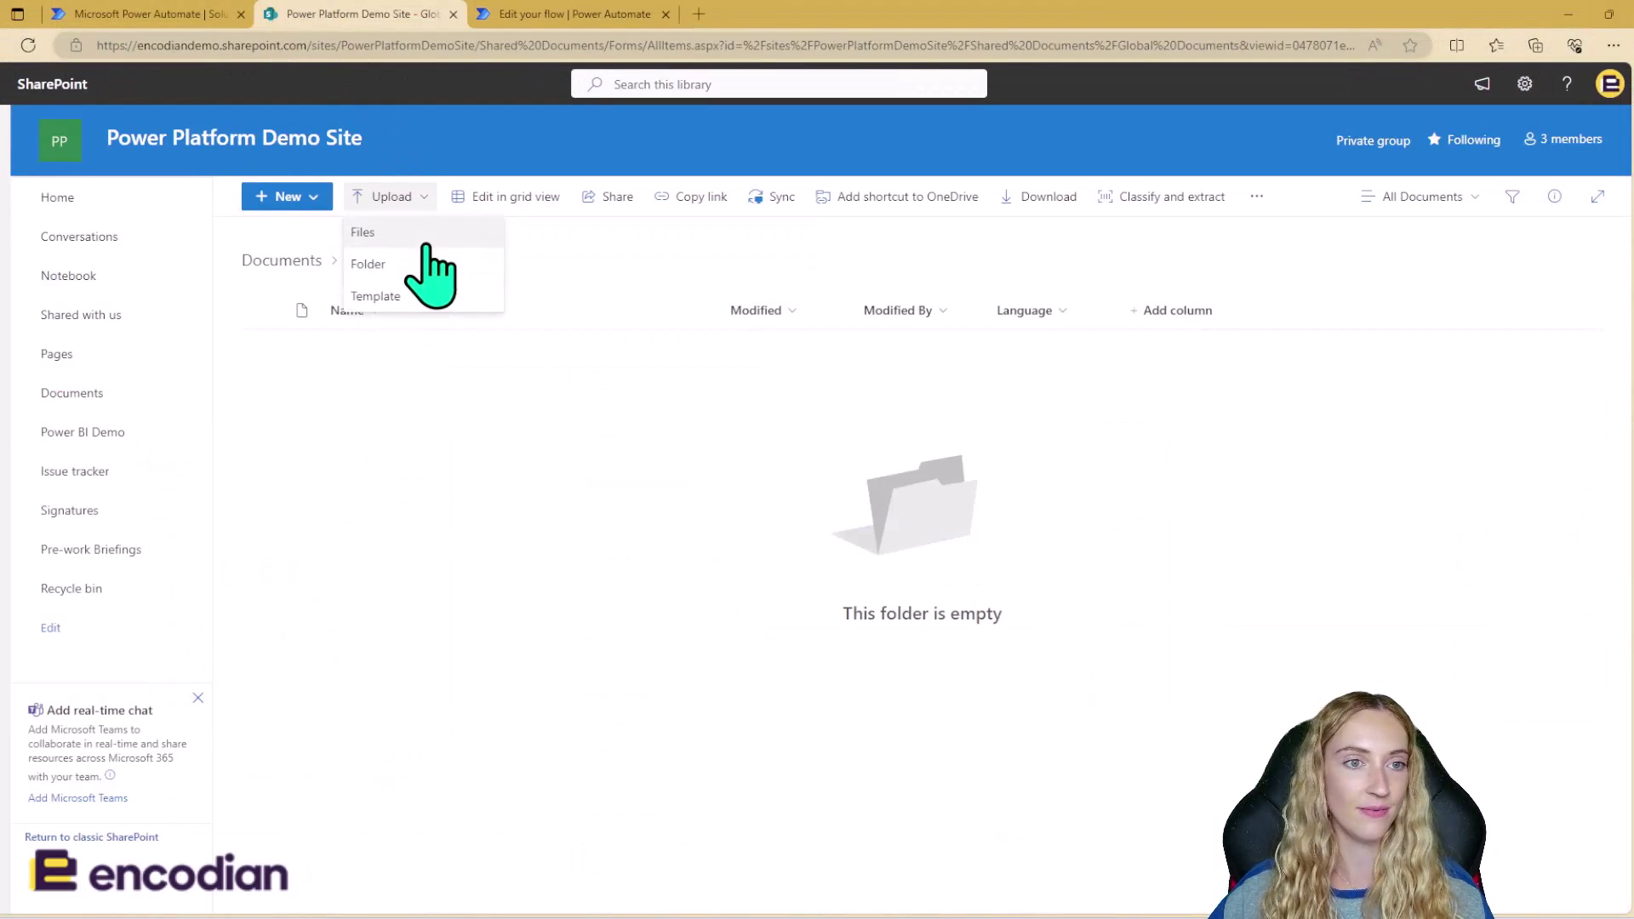
{"action": "left_click", "coordinate": [427, 242]}
{"action": "left_click", "coordinate": [243, 171]}
{"action": "left_click", "coordinate": [244, 200], "text": "shift"}
{"action": "left_click", "coordinate": [660, 448]}
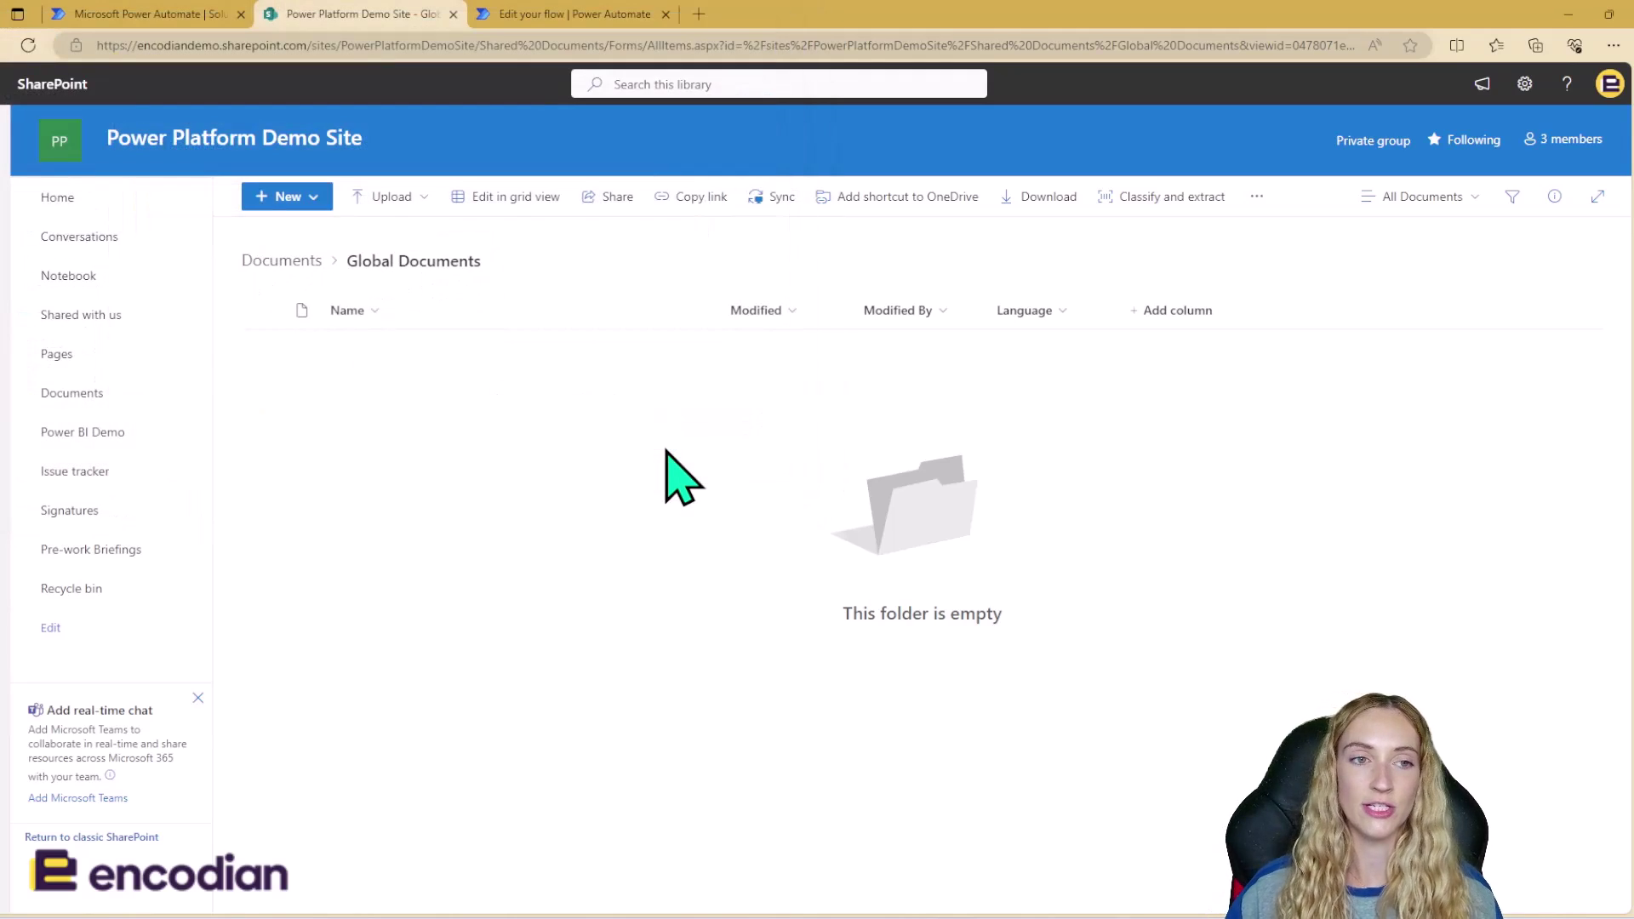